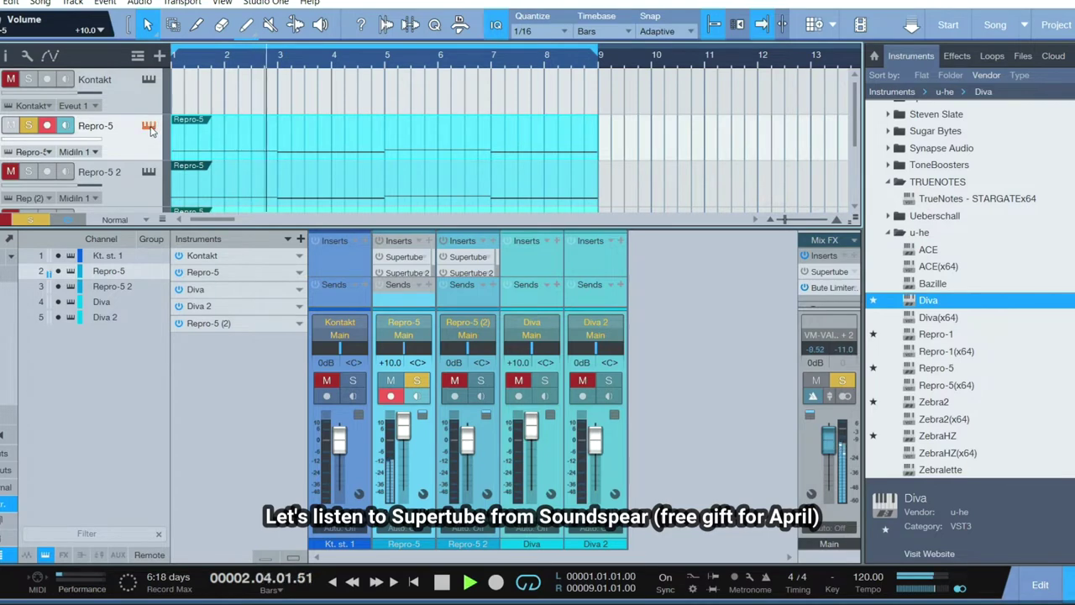
- View the Repro-5 instrument's editor while the dry sound plays, close it and stop playback
{"action": "left_click", "coordinate": [148, 126]}
{"action": "left_click_drag", "start_coordinate": [543, 84], "coordinate": [754, 38]}
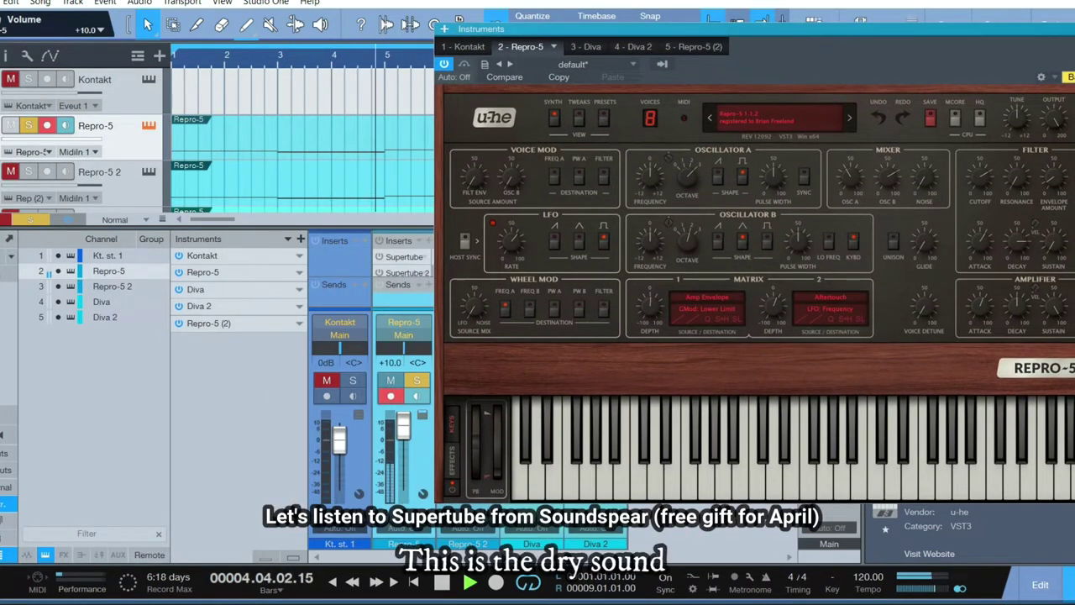
{"action": "key", "text": "Escape"}
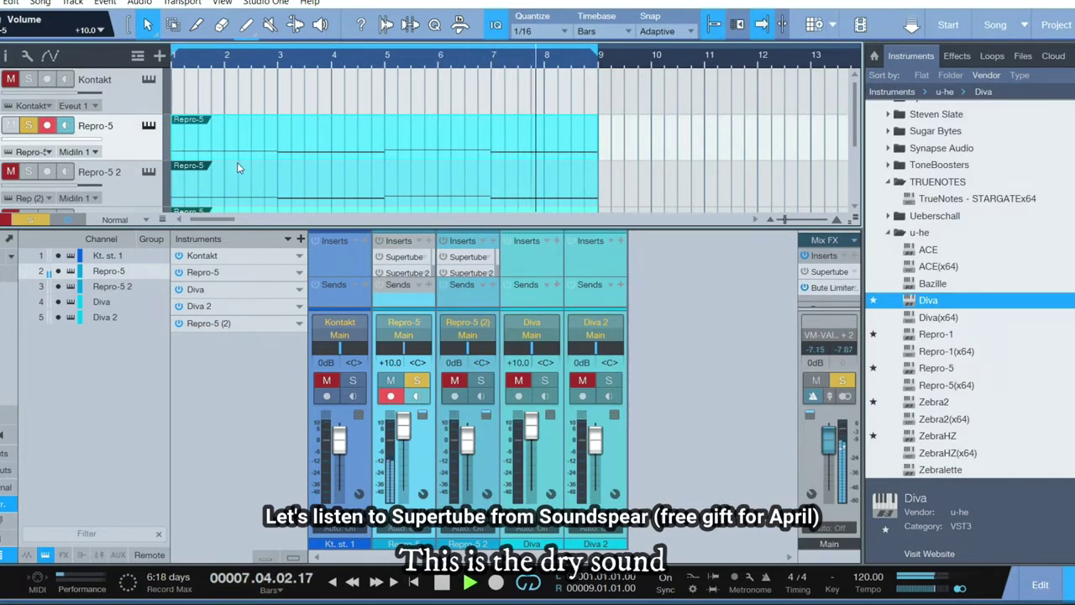
{"action": "key", "text": "space"}
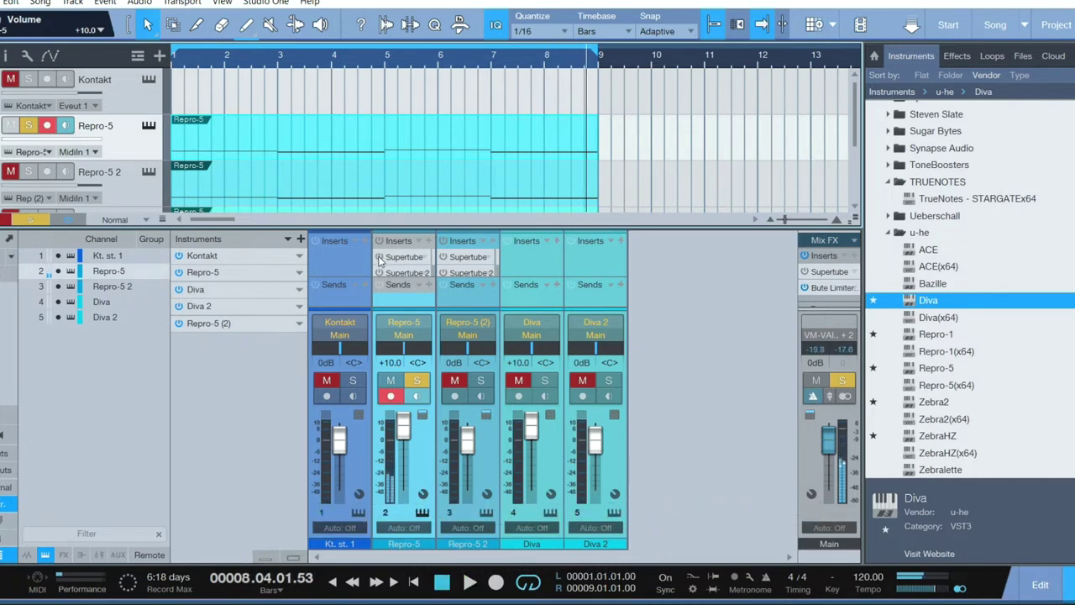
- Enable the first Supertube insert on the Repro-5 channel and play the song from the beginning
{"action": "left_click", "coordinate": [379, 257]}
{"action": "left_click", "coordinate": [413, 581]}
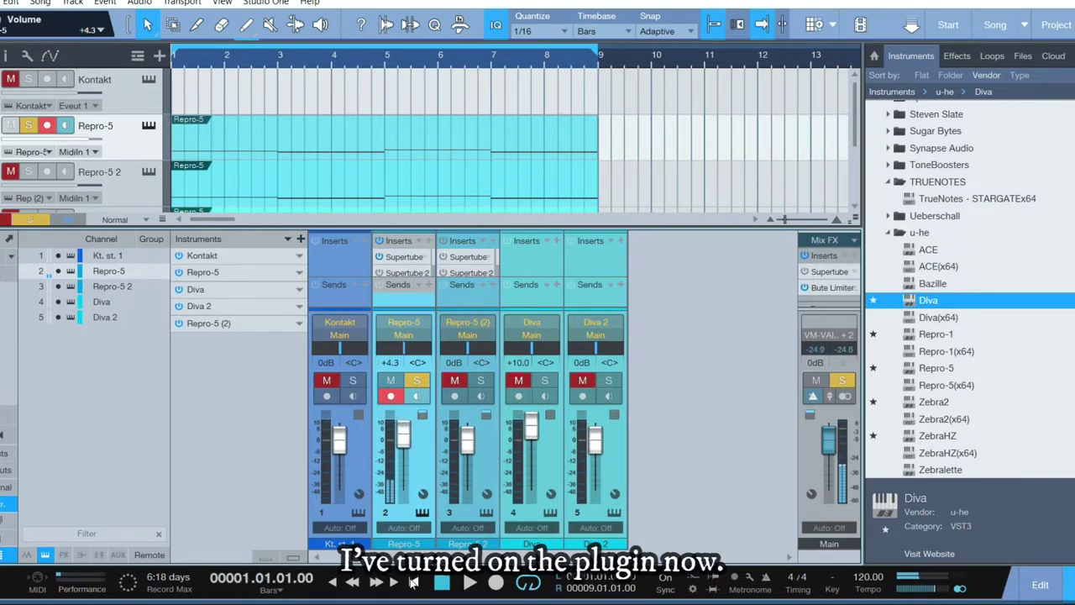
{"action": "key", "text": "space"}
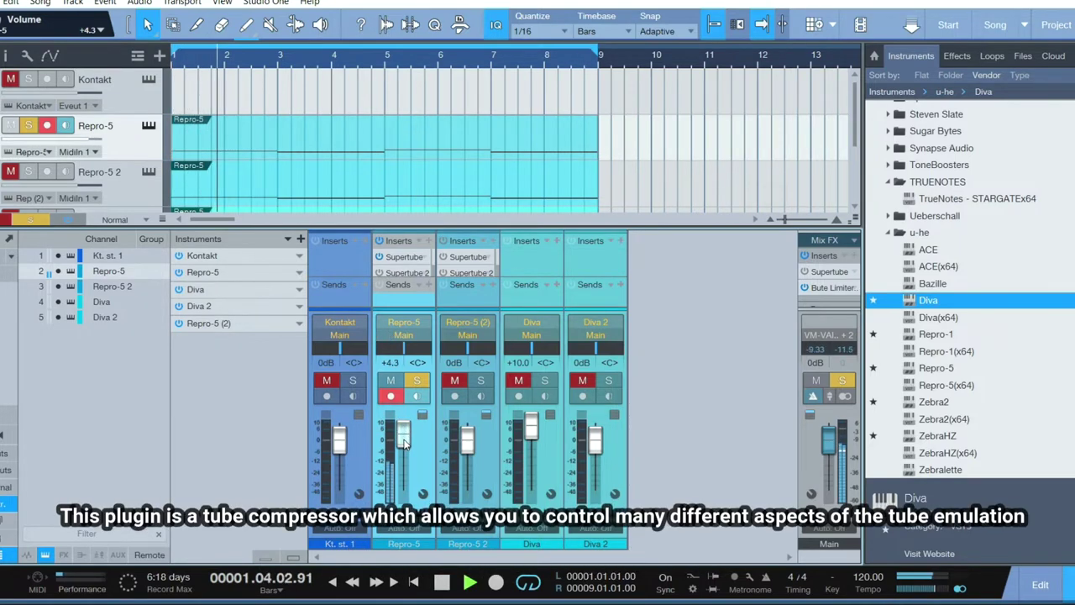
- Raise the Repro-5 channel volume to +5.4 dB and open its first Supertube insert, moving the plugin window slightly aside
{"action": "scroll", "coordinate": [404, 443], "scroll_direction": "up", "scroll_amount": 2}
{"action": "left_click", "coordinate": [405, 259]}
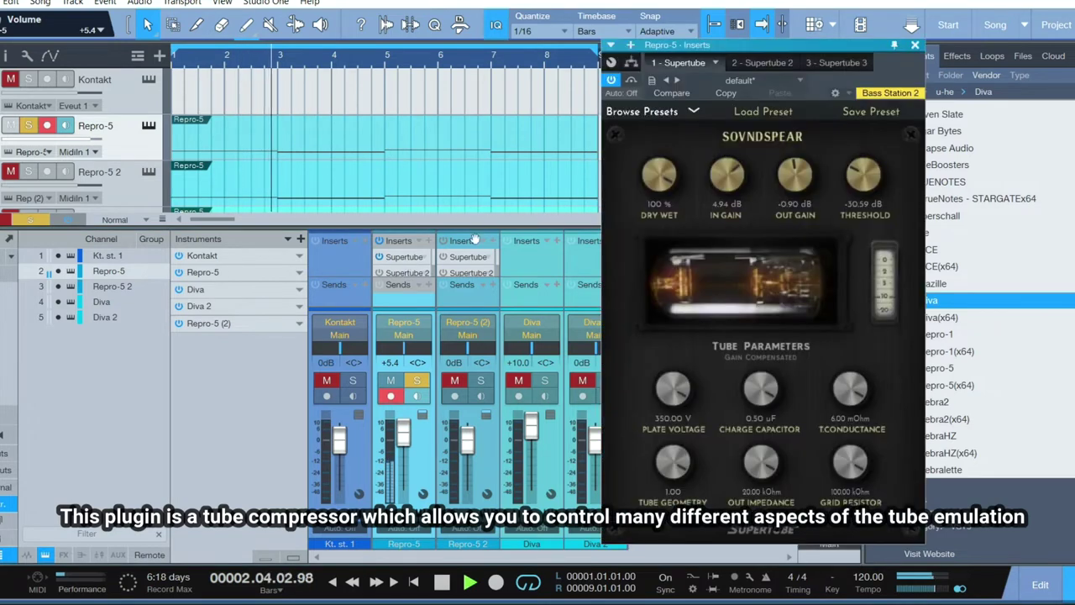
{"action": "left_click_drag", "start_coordinate": [788, 50], "coordinate": [754, 49]}
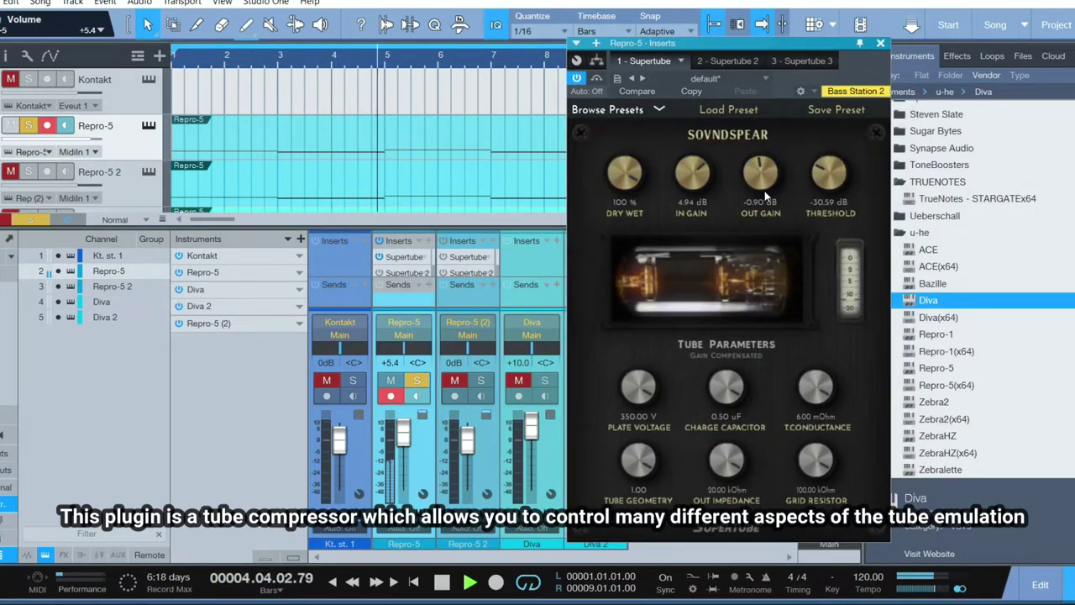
- Sweep the Supertube threshold up to 0 dB and back down to -37.89 dB during playback
{"action": "left_click_drag", "start_coordinate": [829, 173], "coordinate": [834, 38]}
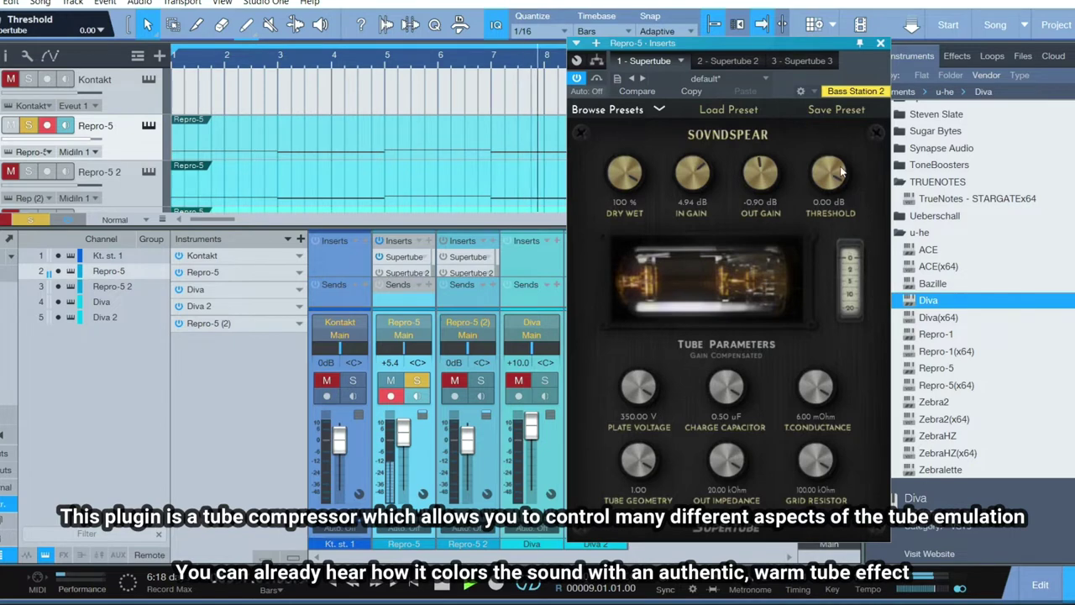
{"action": "left_click_drag", "start_coordinate": [835, 166], "coordinate": [836, 196]}
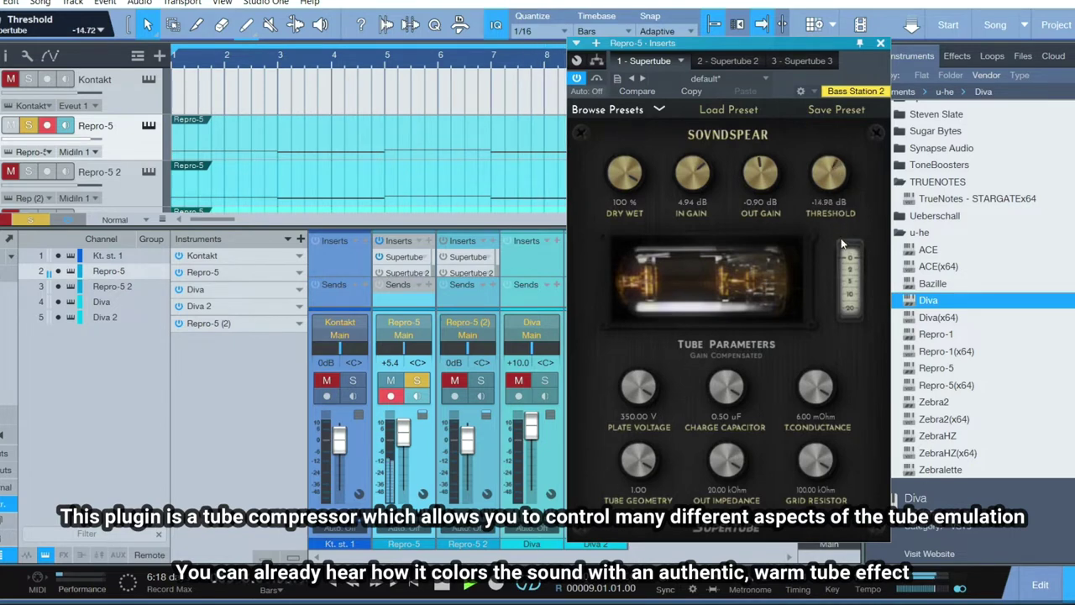
{"action": "left_click_drag", "start_coordinate": [842, 244], "coordinate": [842, 176]}
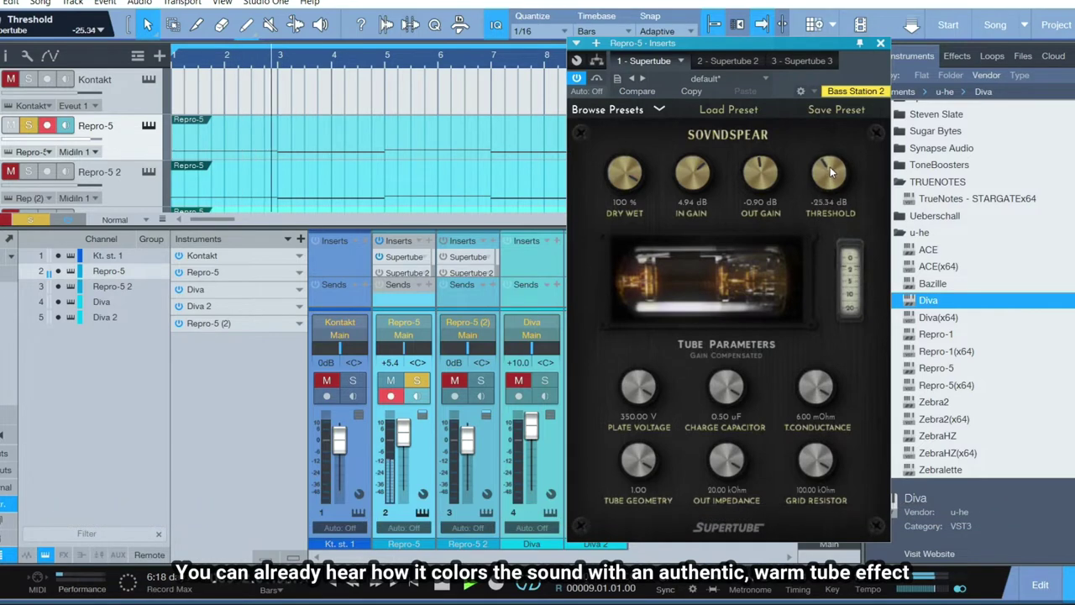
{"action": "left_click_drag", "start_coordinate": [829, 166], "coordinate": [830, 188]}
- Drive Supertube harder with the output gain at 5.78 dB, input gain at 12 dB and threshold at -40 dB
{"action": "left_click_drag", "start_coordinate": [760, 176], "coordinate": [765, 147]}
{"action": "left_click_drag", "start_coordinate": [697, 159], "coordinate": [701, 137]}
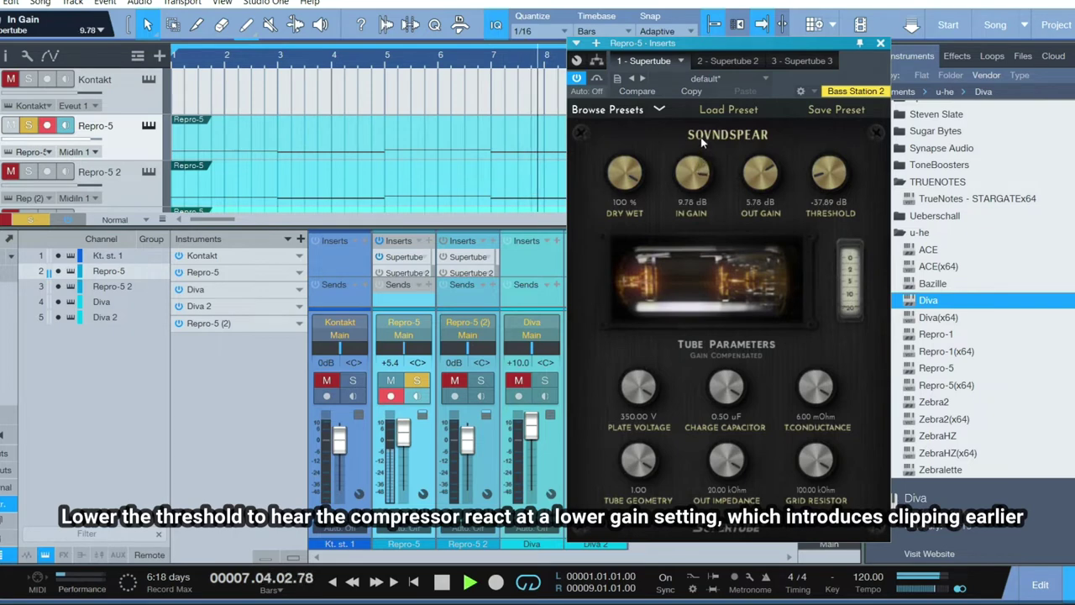
{"action": "left_click_drag", "start_coordinate": [829, 178], "coordinate": [832, 192]}
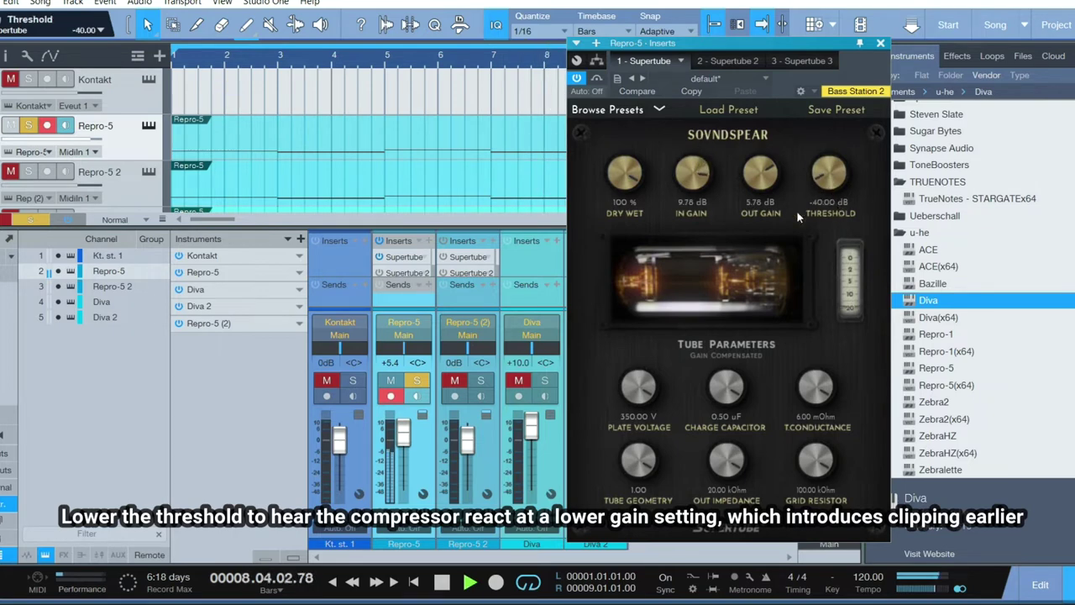
{"action": "left_click_drag", "start_coordinate": [694, 187], "coordinate": [696, 135]}
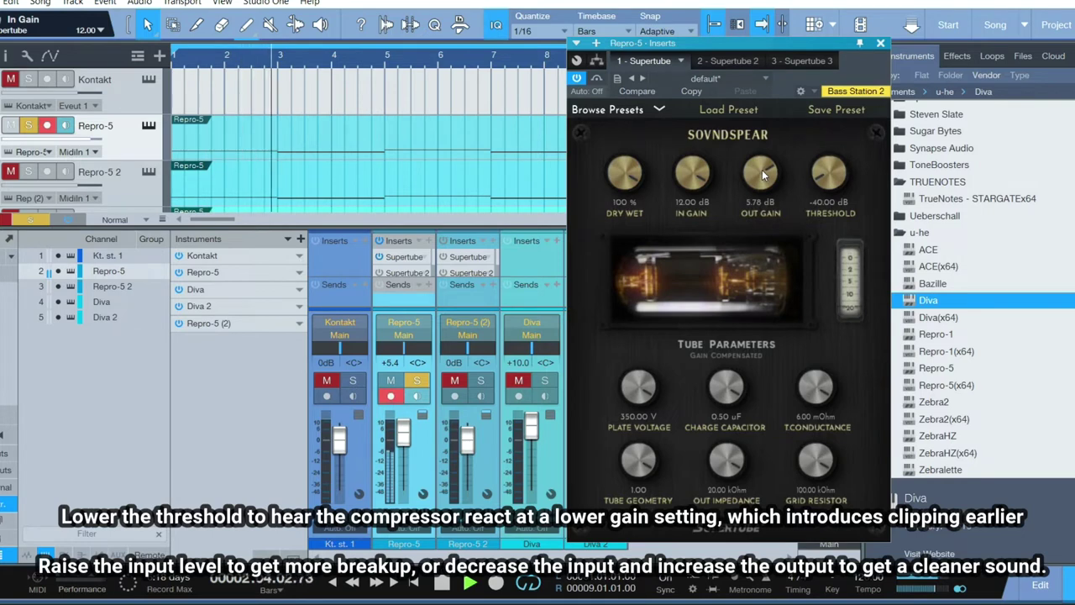
- Try -9.89 dB input gain with 9.47 dB output gain, and rebalance them to 0.94 dB and 6.55 dB
{"action": "left_click_drag", "start_coordinate": [691, 174], "coordinate": [715, 231]}
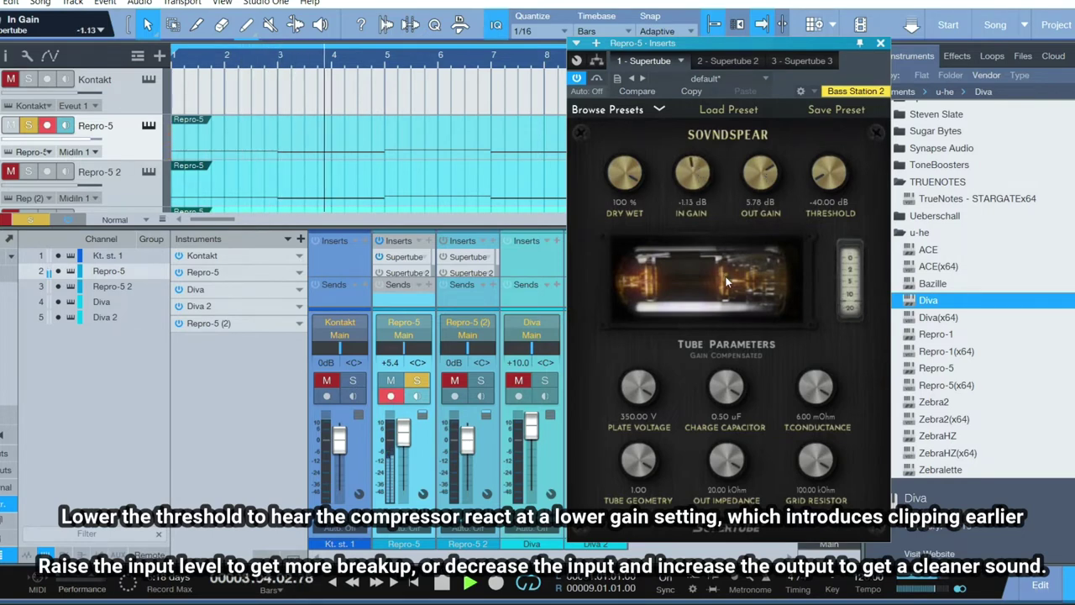
{"action": "left_click_drag", "start_coordinate": [766, 199], "coordinate": [713, 235]}
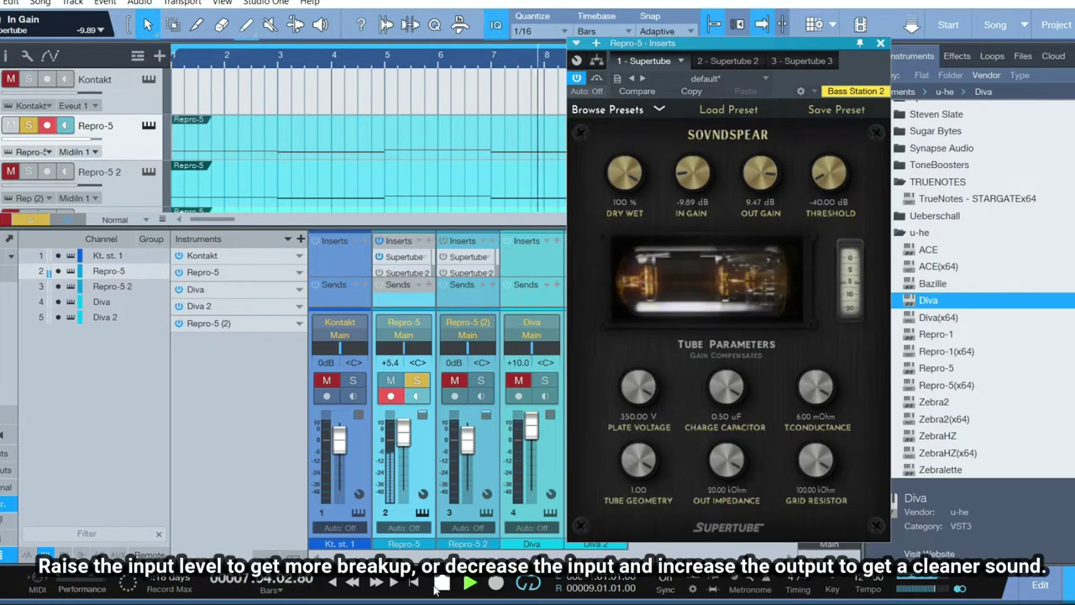
{"action": "left_click_drag", "start_coordinate": [692, 175], "coordinate": [702, 147]}
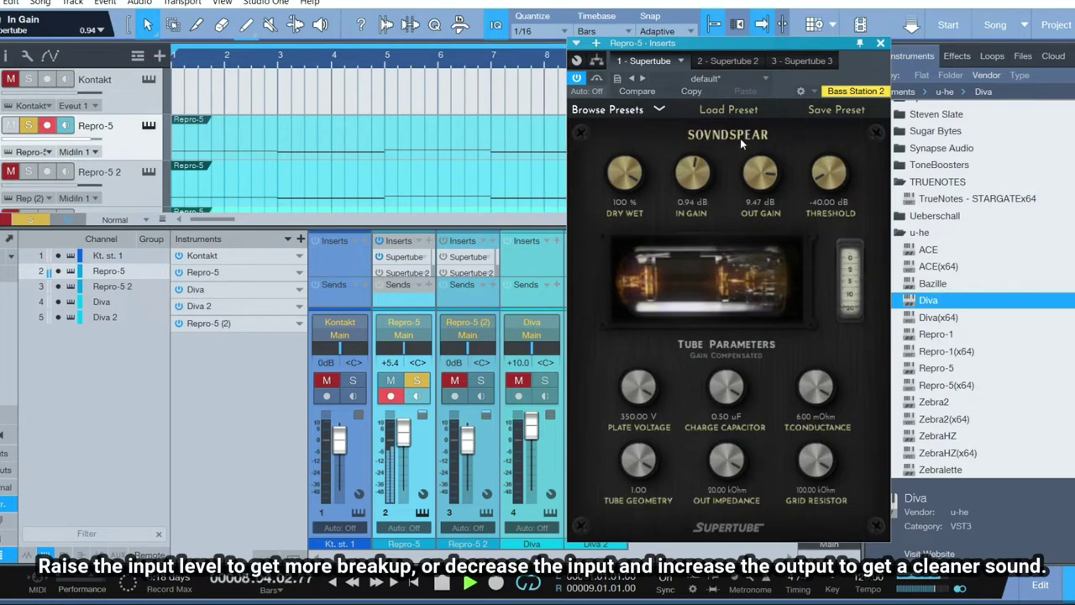
{"action": "left_click_drag", "start_coordinate": [760, 174], "coordinate": [776, 239]}
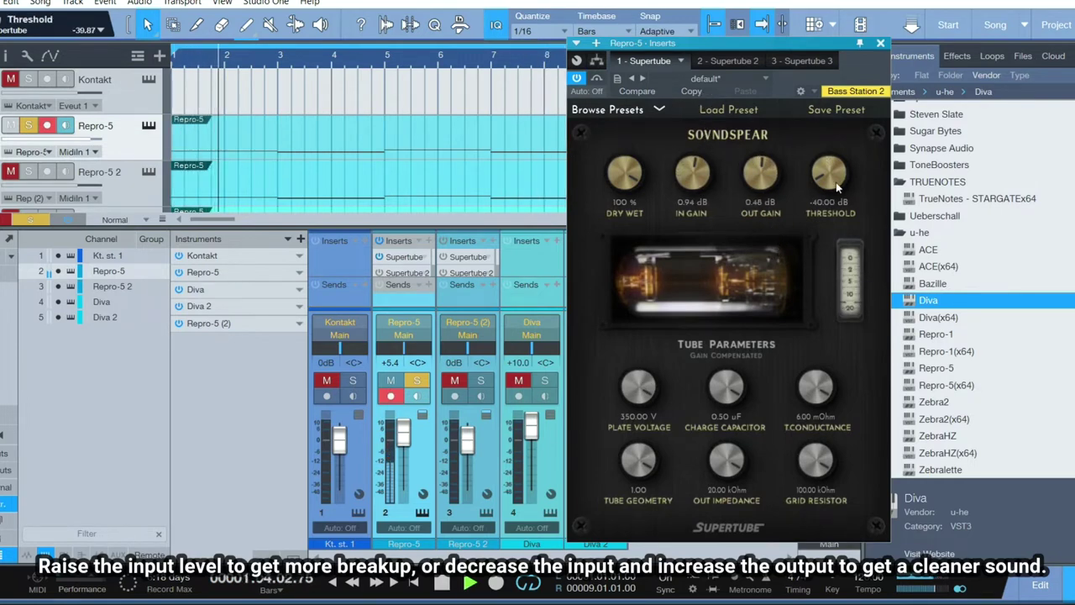
{"action": "left_click_drag", "start_coordinate": [760, 174], "coordinate": [760, 147]}
- Set Supertube's transconductance to 3.69 mOhm, charge capacitor to 0.01 uF, plate voltage to 50 V and tube geometry to 0
{"action": "mouse_move", "coordinate": [815, 386]}
{"action": "left_mouse_down"}
{"action": "mouse_move", "coordinate": [838, 526]}
{"action": "mouse_move", "coordinate": [818, 388]}
{"action": "left_mouse_up"}
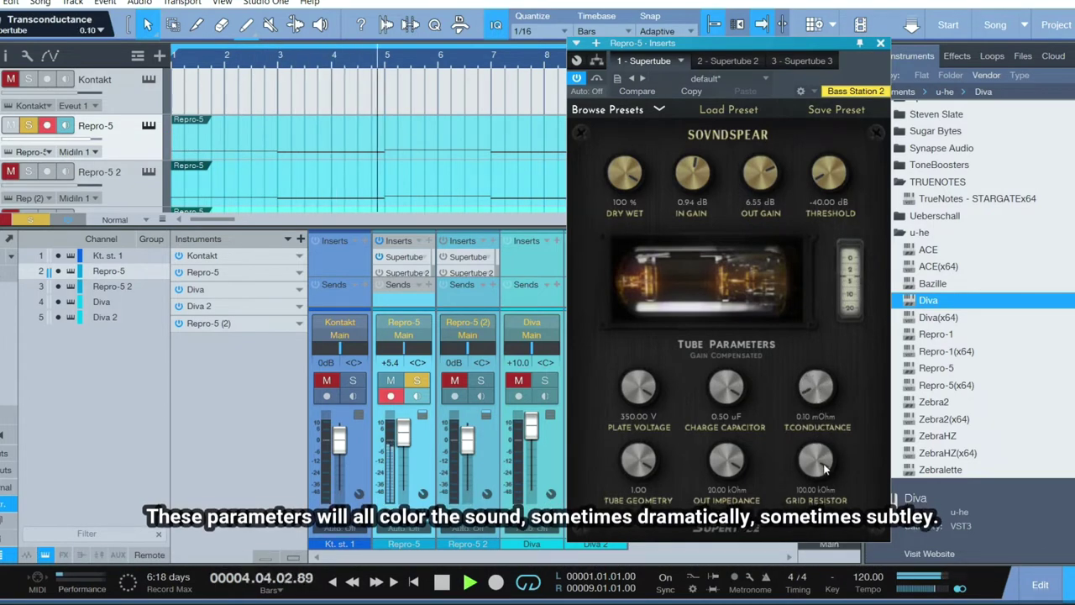
{"action": "left_click_drag", "start_coordinate": [824, 471], "coordinate": [814, 286]}
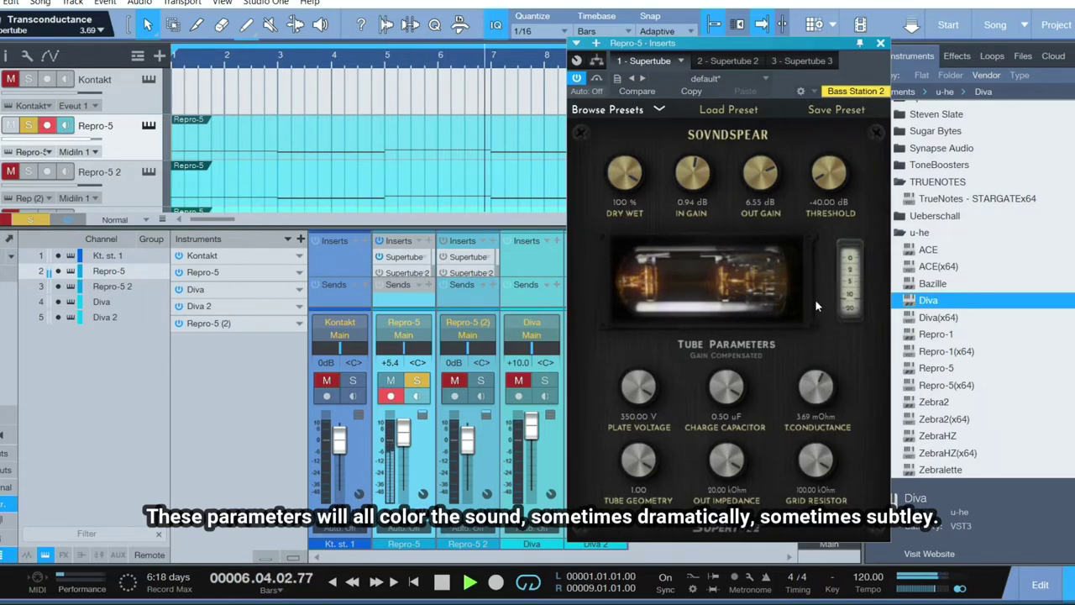
{"action": "left_click_drag", "start_coordinate": [727, 399], "coordinate": [755, 558]}
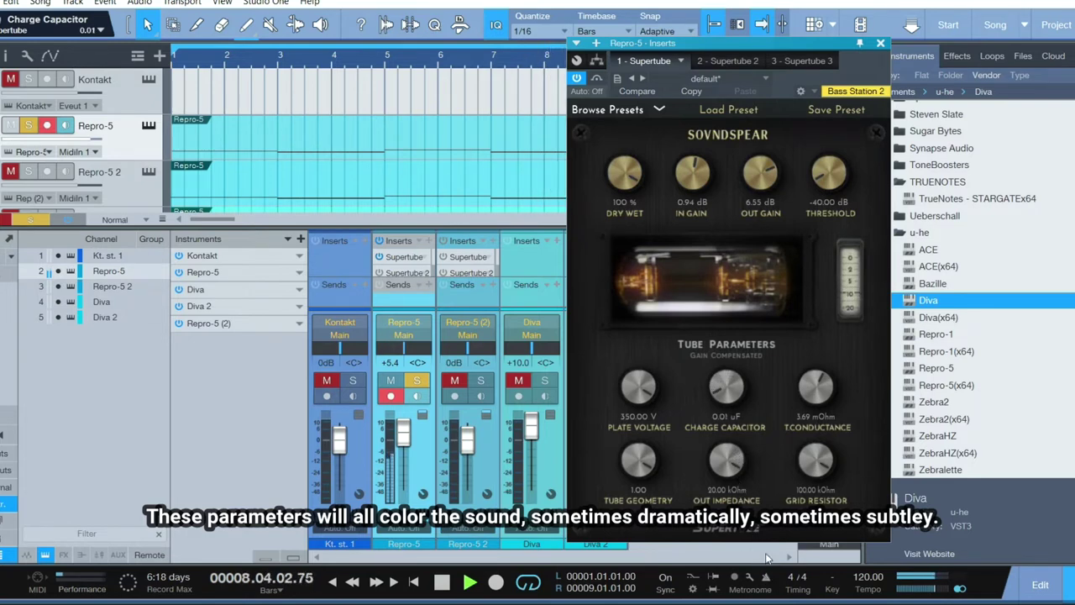
{"action": "left_click_drag", "start_coordinate": [638, 388], "coordinate": [692, 590]}
{"action": "left_click_drag", "start_coordinate": [638, 460], "coordinate": [649, 529]}
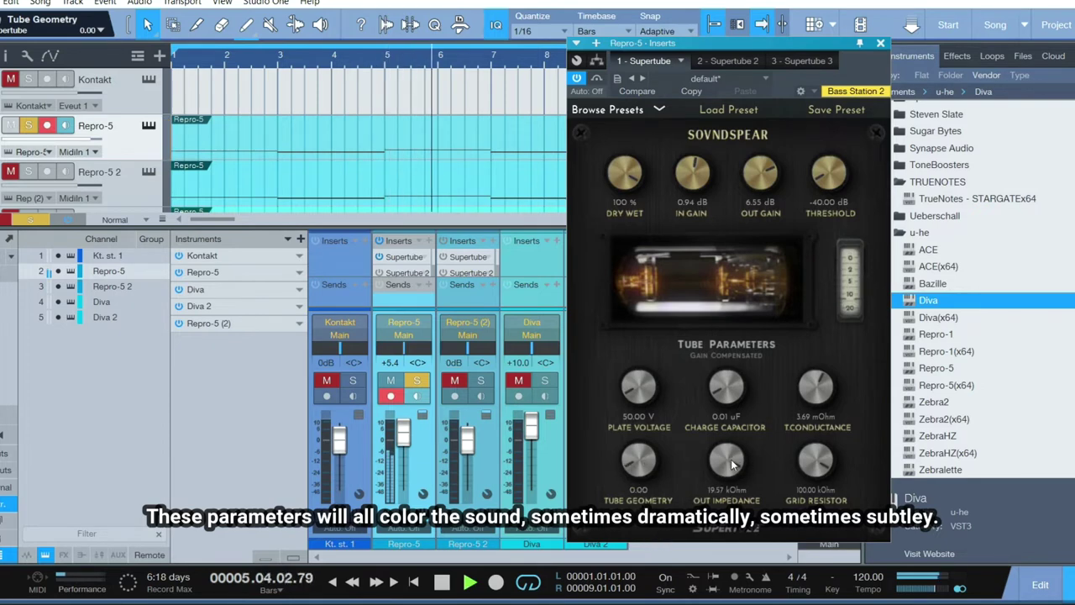
- Lower Supertube's output impedance to 5.78 kOhm and its grid resistor to 12.88 kOhm
{"action": "left_click_drag", "start_coordinate": [727, 476], "coordinate": [735, 548]}
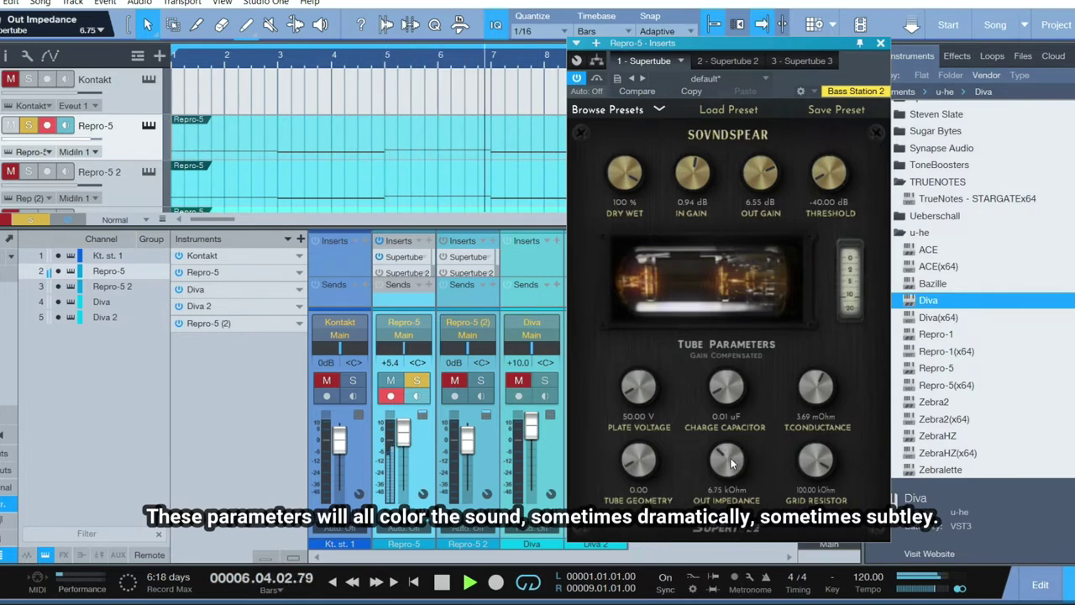
{"action": "left_click_drag", "start_coordinate": [729, 460], "coordinate": [733, 500]}
{"action": "left_click_drag", "start_coordinate": [743, 533], "coordinate": [740, 472]}
{"action": "left_click_drag", "start_coordinate": [808, 465], "coordinate": [815, 604]}
- Raise the transconductance to 6.00 mOhm and sweep the output impedance down to 1.00 kOhm and up to 10.10 kOhm
{"action": "left_click_drag", "start_coordinate": [818, 404], "coordinate": [819, 353]}
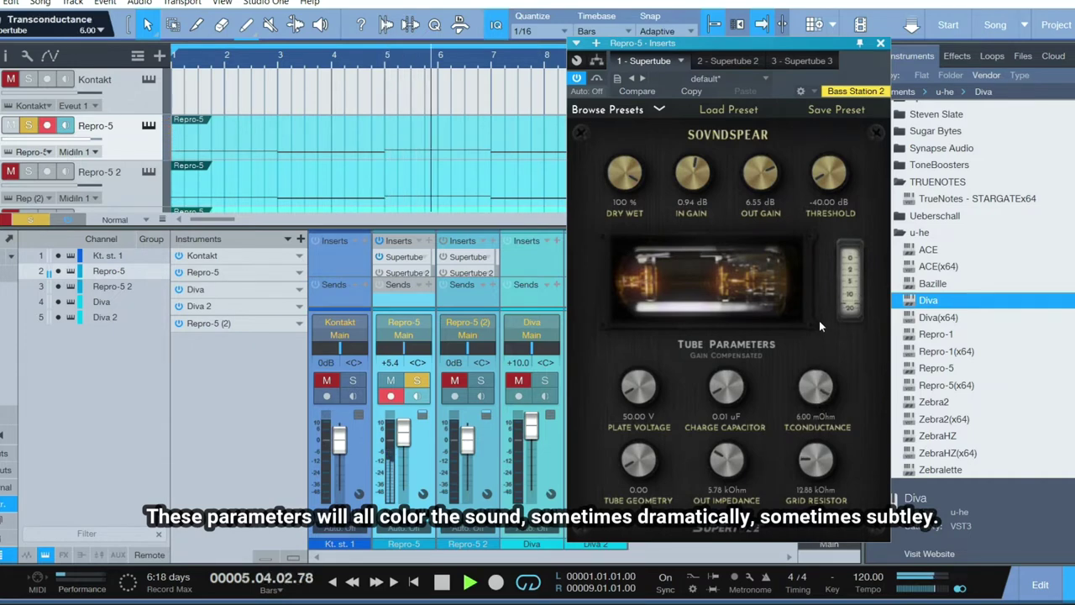
{"action": "left_click_drag", "start_coordinate": [730, 449], "coordinate": [727, 587]}
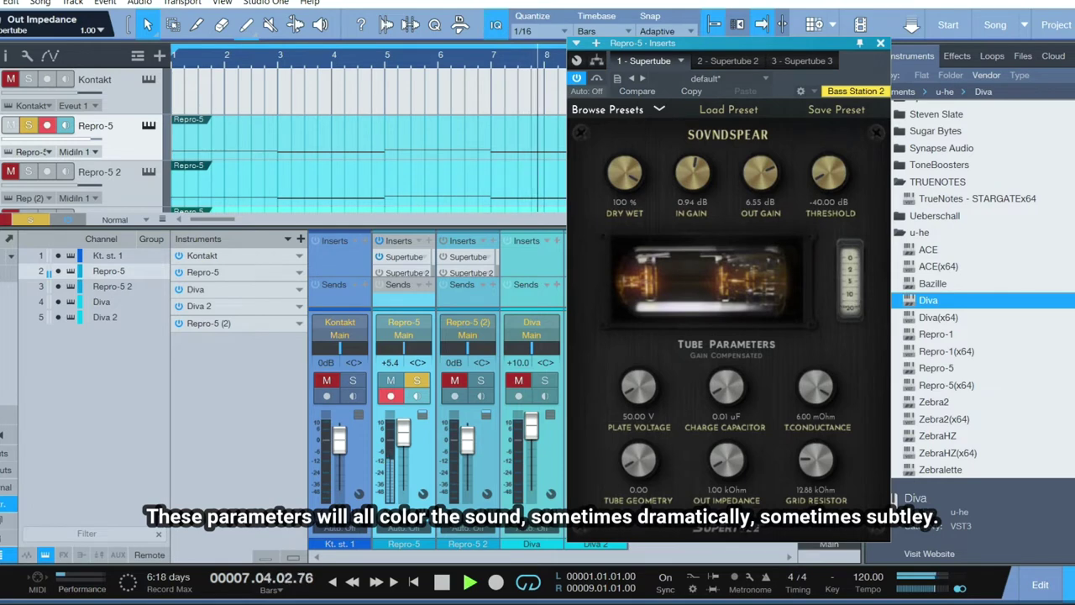
{"action": "left_click_drag", "start_coordinate": [736, 468], "coordinate": [737, 407]}
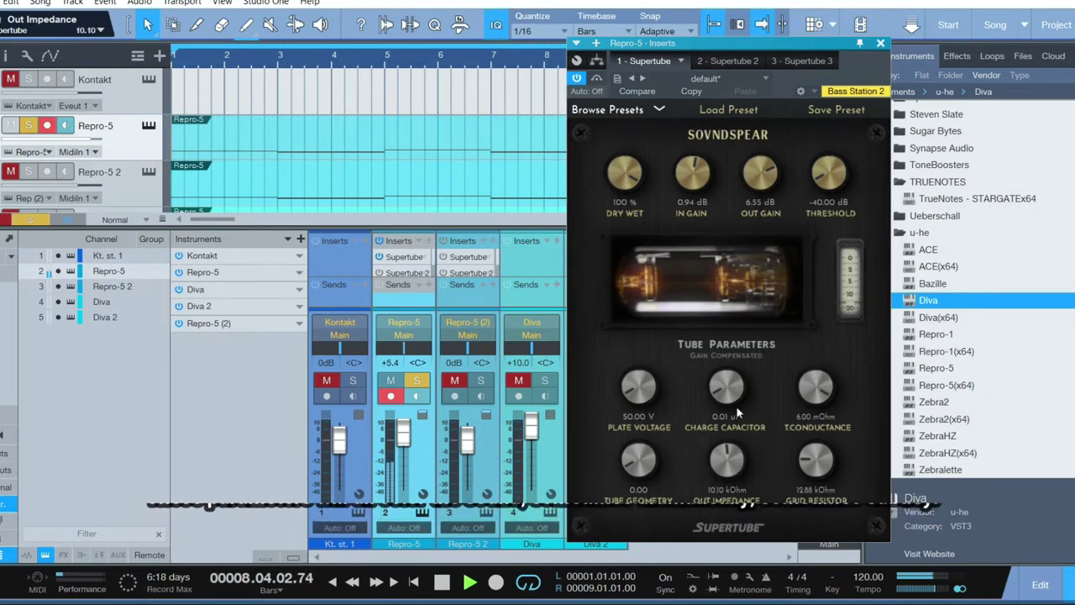
- Stop playback, load Supertube's EDM CHORDS preset and return the song position to the start
{"action": "key", "text": "space"}
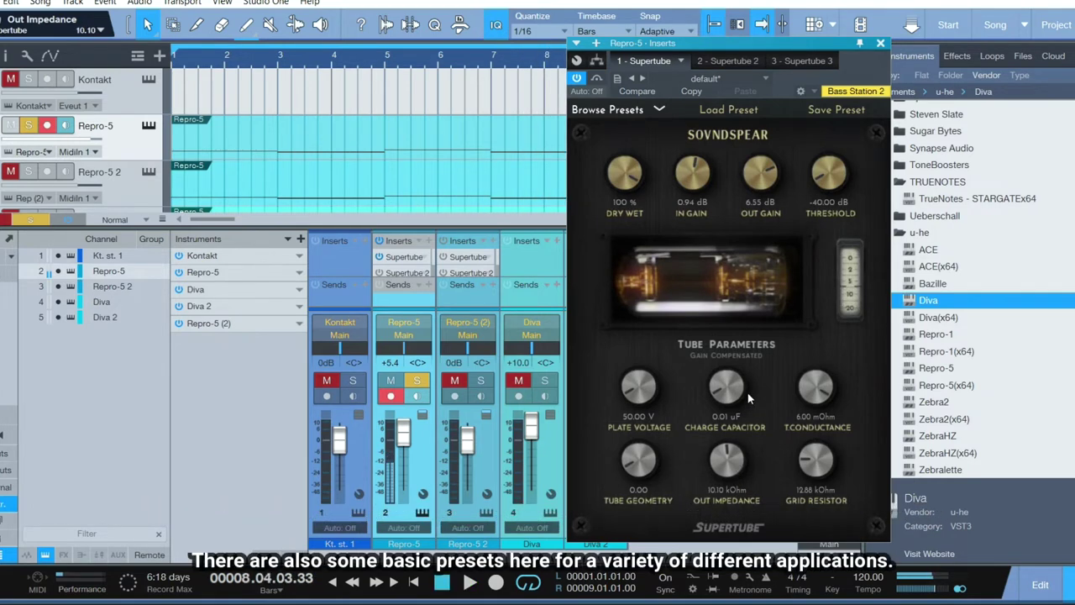
{"action": "left_click", "coordinate": [660, 111]}
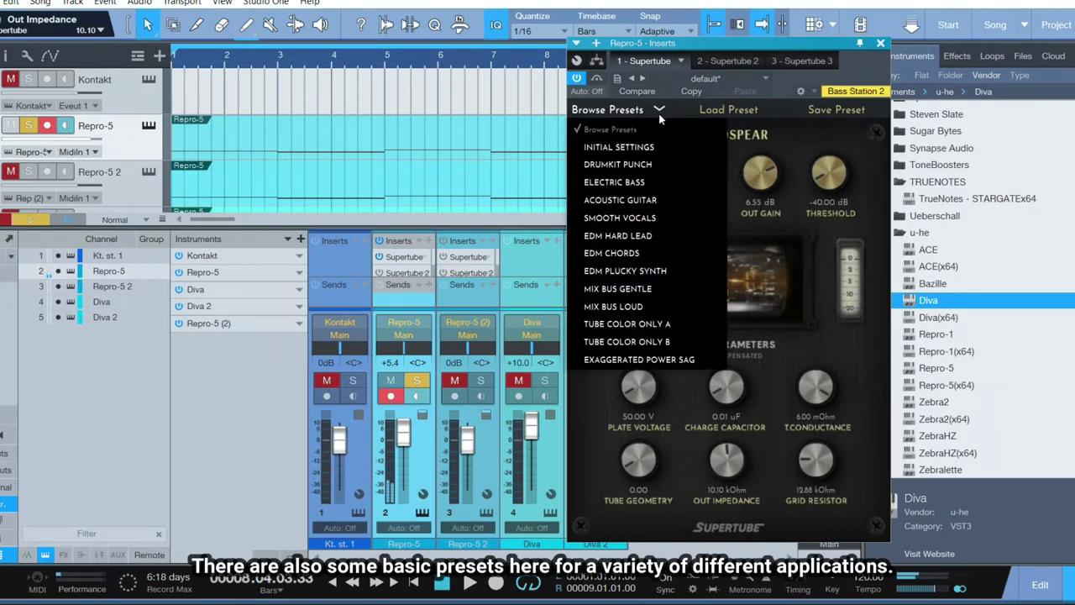
{"action": "left_click", "coordinate": [622, 252]}
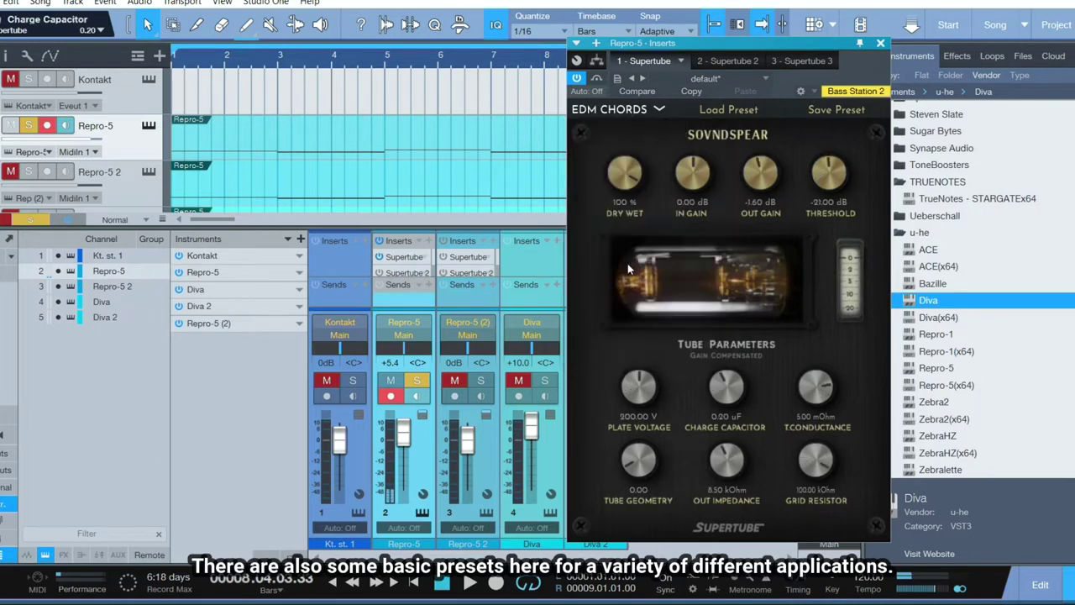
{"action": "left_click", "coordinate": [413, 582]}
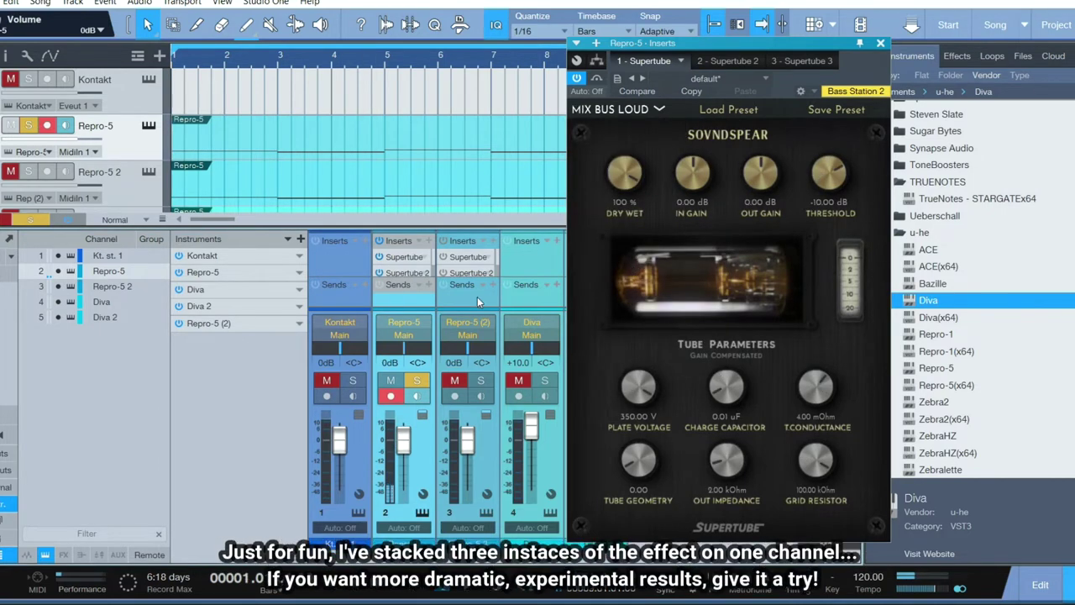
- Enlarge the mixer to show all three Supertube inserts and lower the Repro-5 channel volume to -9.5 dB
{"action": "left_click_drag", "start_coordinate": [424, 226], "coordinate": [429, 193]}
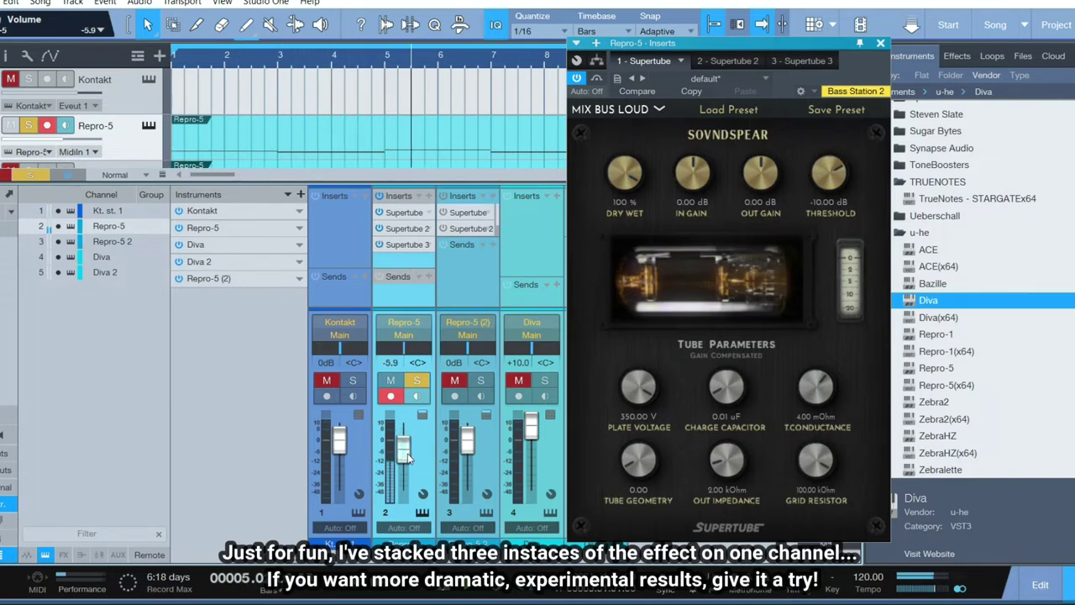
{"action": "left_click_drag", "start_coordinate": [404, 451], "coordinate": [410, 462]}
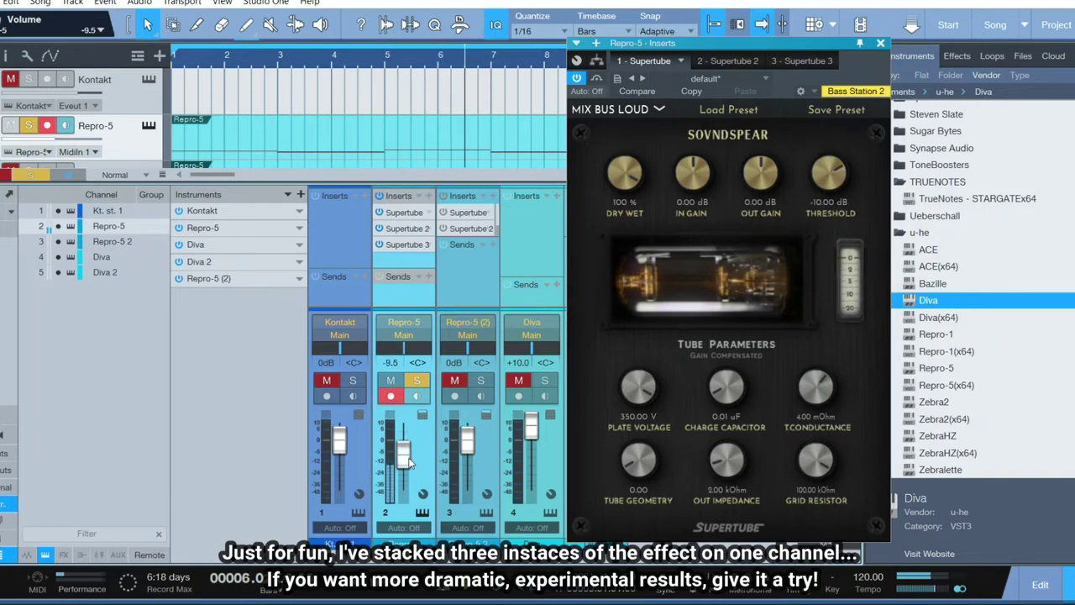
- Reopen the first Supertube insert and set transconductance to 0.10 mOhm, tube geometry to 1.00, plate voltage to 350 V and output impedance to 20 kOhm
{"action": "left_click", "coordinate": [403, 213]}
{"action": "left_click", "coordinate": [403, 213]}
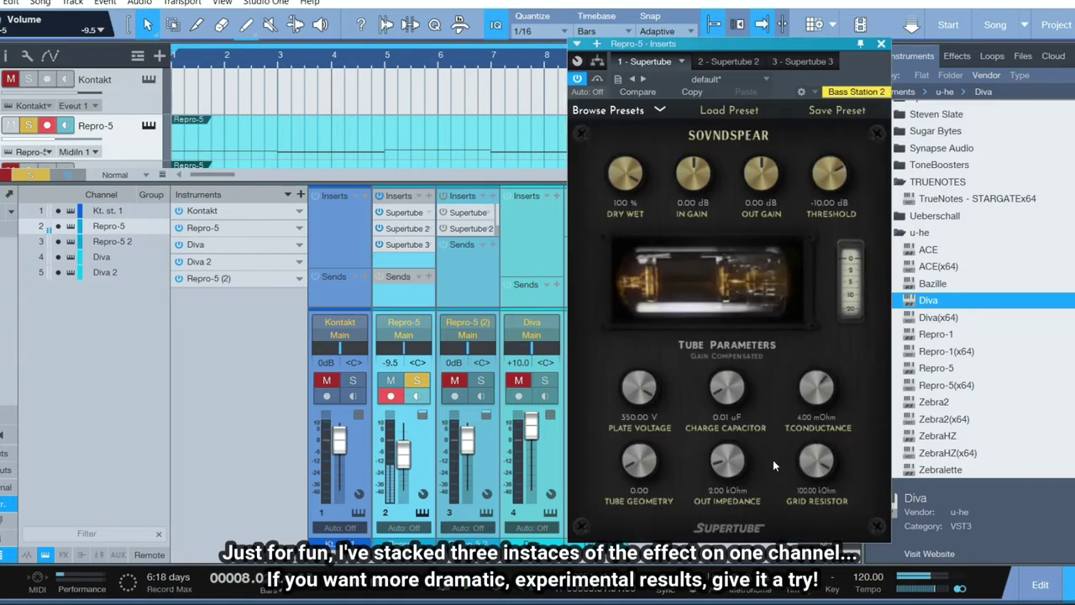
{"action": "left_click_drag", "start_coordinate": [814, 447], "coordinate": [820, 501]}
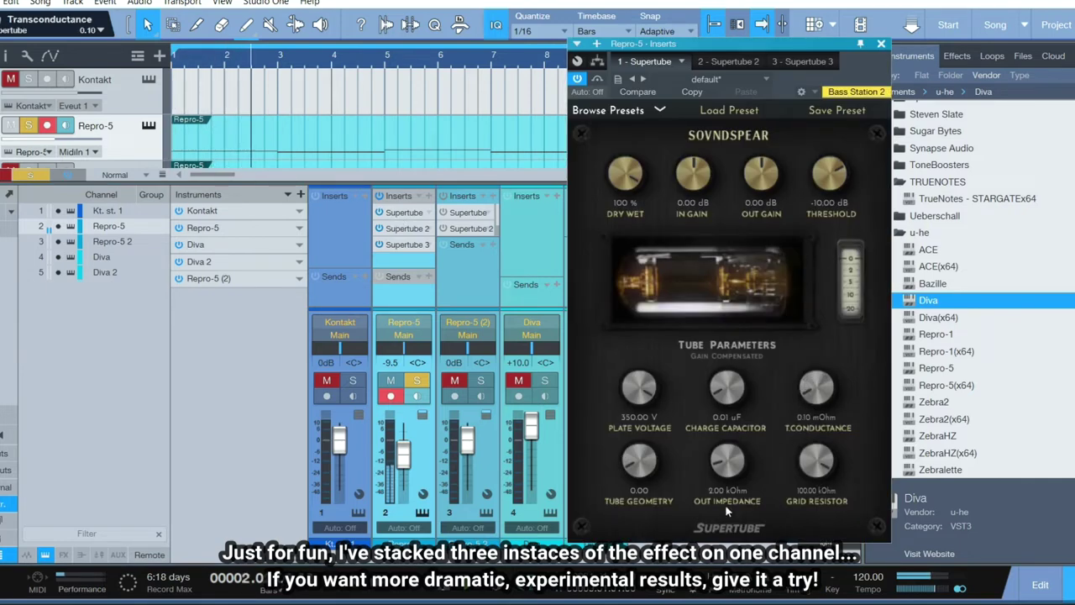
{"action": "left_click_drag", "start_coordinate": [646, 472], "coordinate": [646, 452]}
{"action": "left_click_drag", "start_coordinate": [643, 406], "coordinate": [661, 253]}
{"action": "left_click_drag", "start_coordinate": [760, 474], "coordinate": [739, 254]}
- Set the first Supertube's transconductance to 6.00 mOhm and its threshold to -32.45 dB
{"action": "left_click_drag", "start_coordinate": [824, 406], "coordinate": [821, 212]}
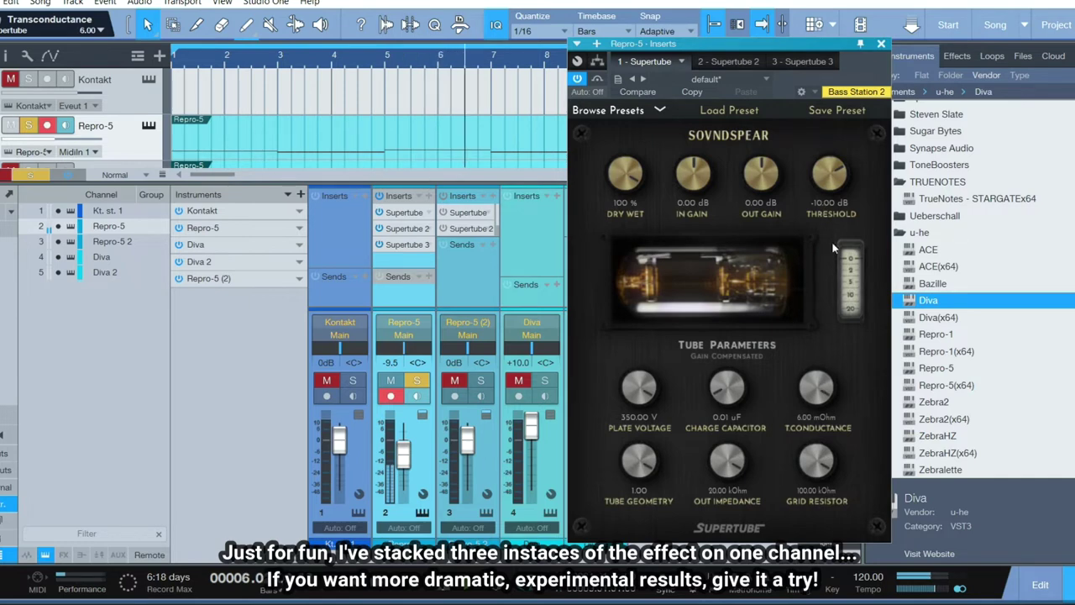
{"action": "left_click_drag", "start_coordinate": [840, 161], "coordinate": [856, 314]}
{"action": "left_click_drag", "start_coordinate": [829, 195], "coordinate": [831, 171]}
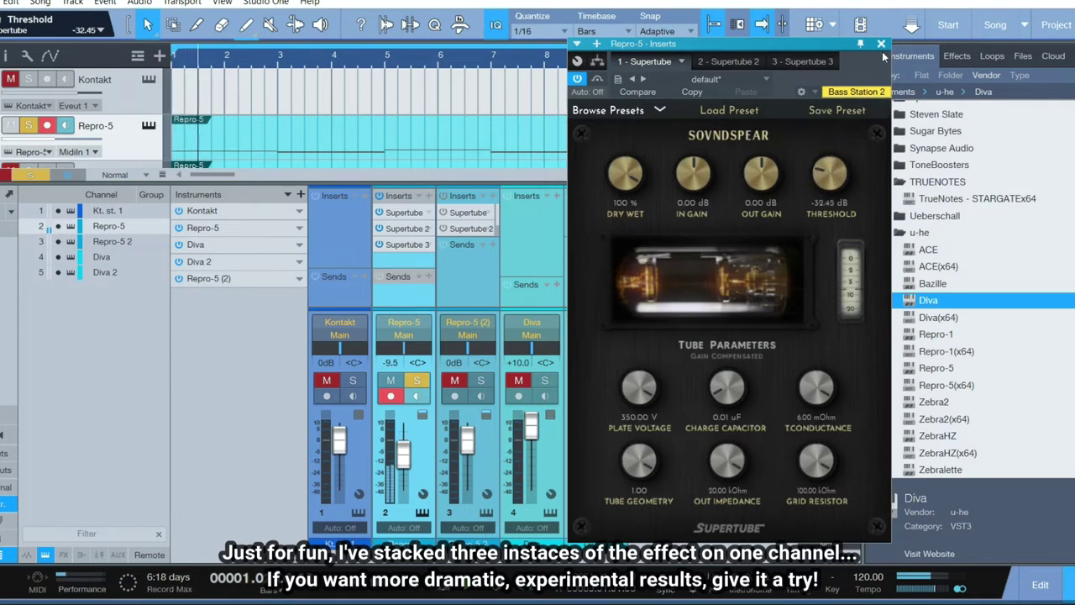
- Raise the first Supertube's threshold on the Repro-5 channel to 0.00 dB and close the inserts window
{"action": "left_click_drag", "start_coordinate": [834, 164], "coordinate": [843, 16]}
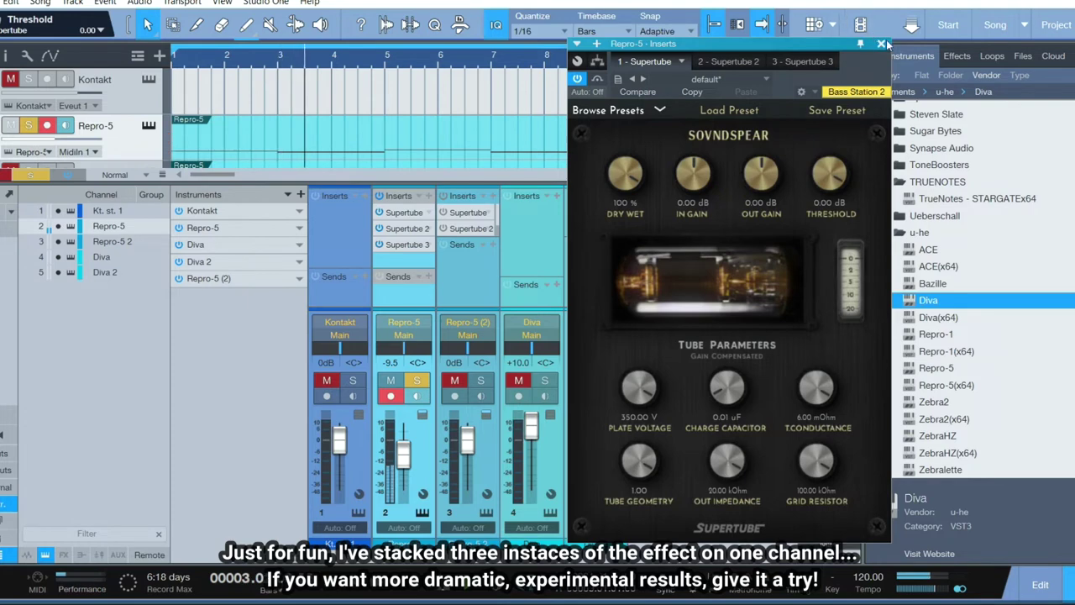
{"action": "left_click", "coordinate": [880, 44]}
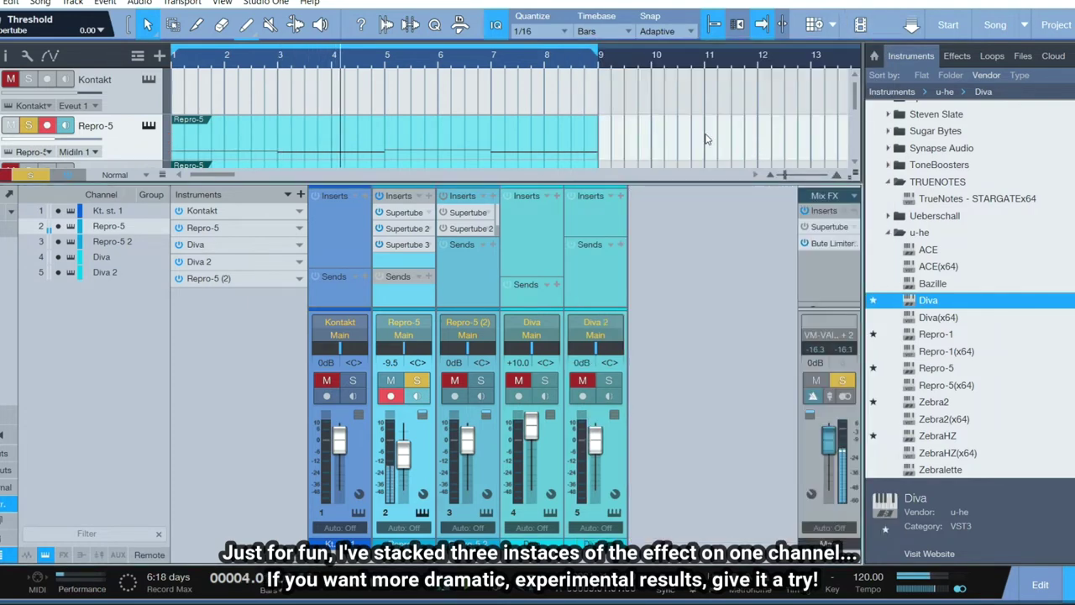
- Solo the Diva track with its volume at +4.0 dB and audition it from the song start
{"action": "scroll", "coordinate": [703, 129], "scroll_direction": "down", "scroll_amount": 2}
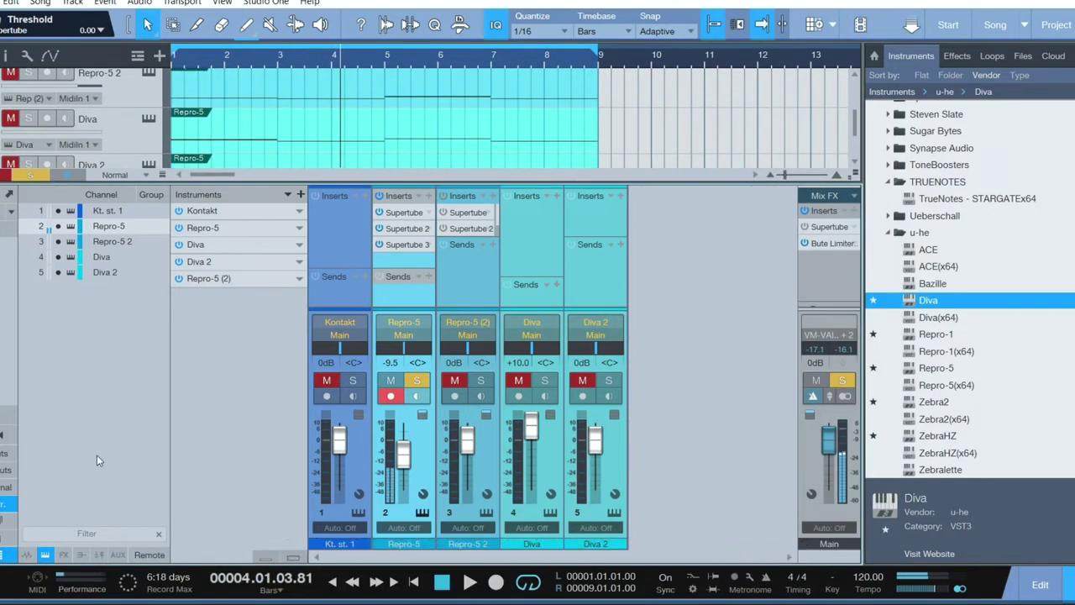
{"action": "left_click", "coordinate": [413, 582]}
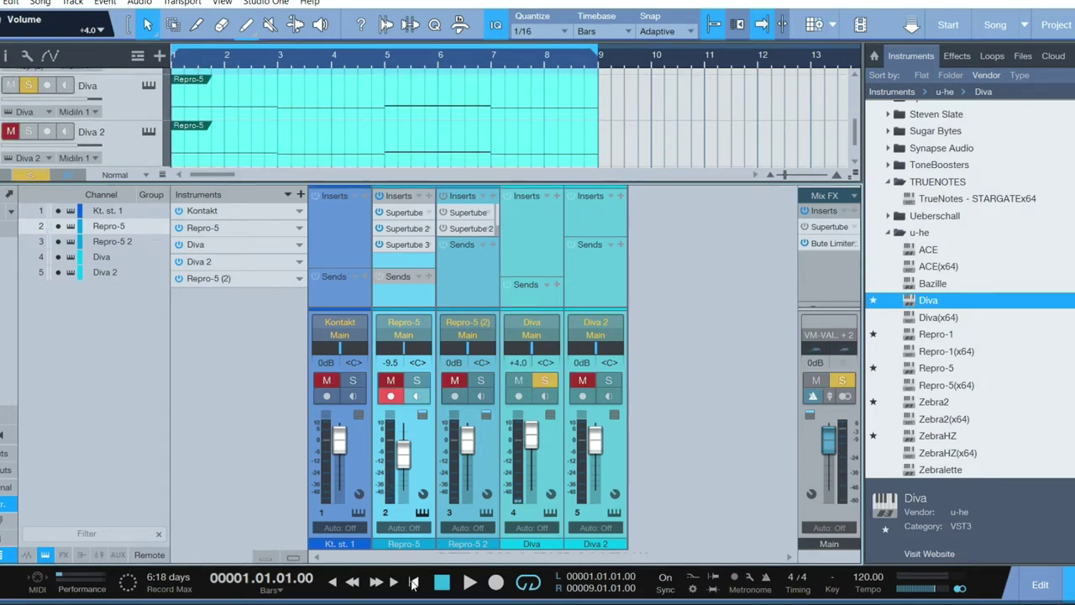
{"action": "key", "text": "space"}
{"action": "scroll", "coordinate": [692, 124], "scroll_direction": "down", "scroll_amount": 1}
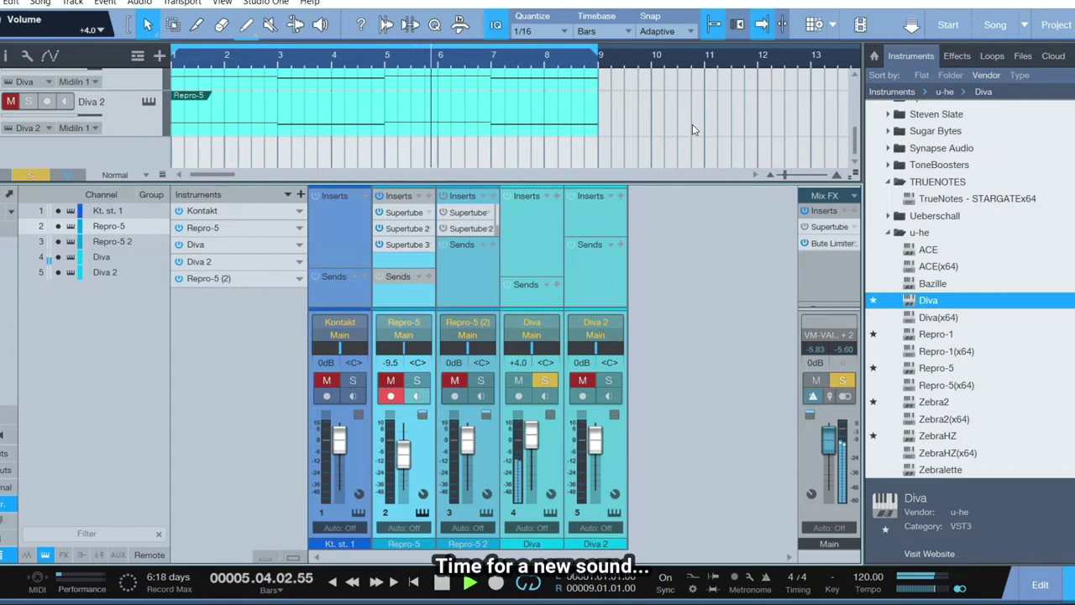
{"action": "scroll", "coordinate": [693, 130], "scroll_direction": "up", "scroll_amount": 1}
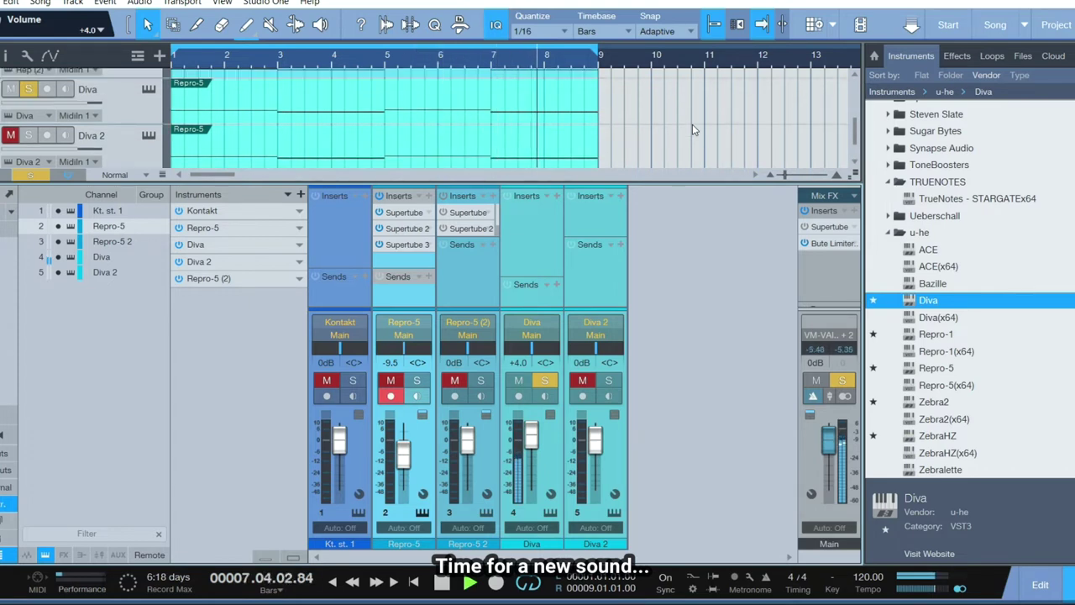
{"action": "key", "text": "space"}
{"action": "scroll", "coordinate": [694, 130], "scroll_direction": "down", "scroll_amount": 1}
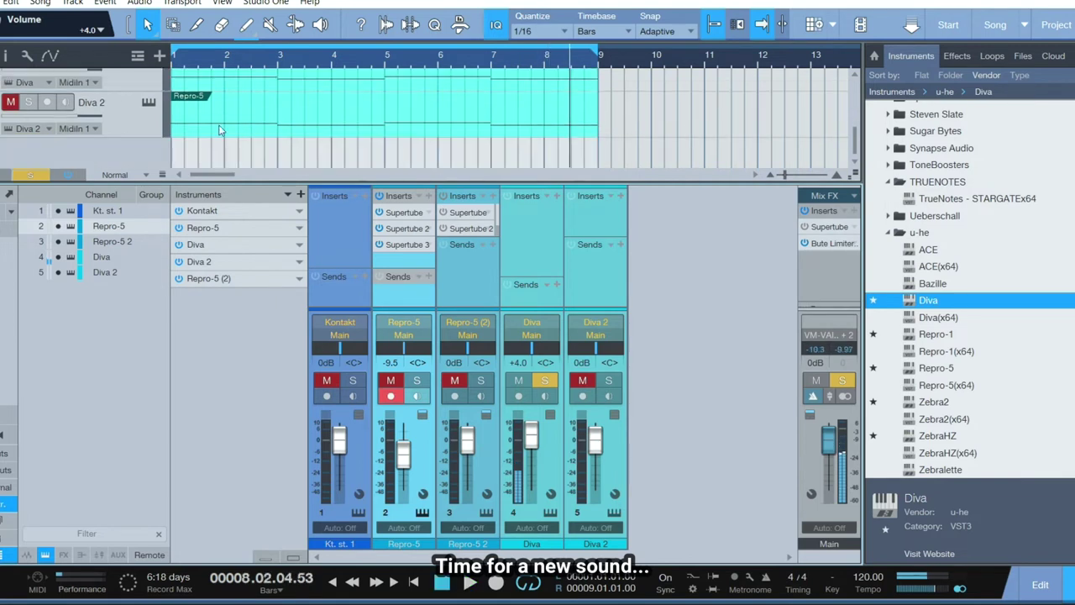
- Play the Diva 2 track soloed from the start with Diva muted, lowering Diva 2's channel volume to -12.2 dB
{"action": "left_click", "coordinate": [134, 126]}
{"action": "scroll", "coordinate": [21, 118], "scroll_direction": "up", "scroll_amount": 1}
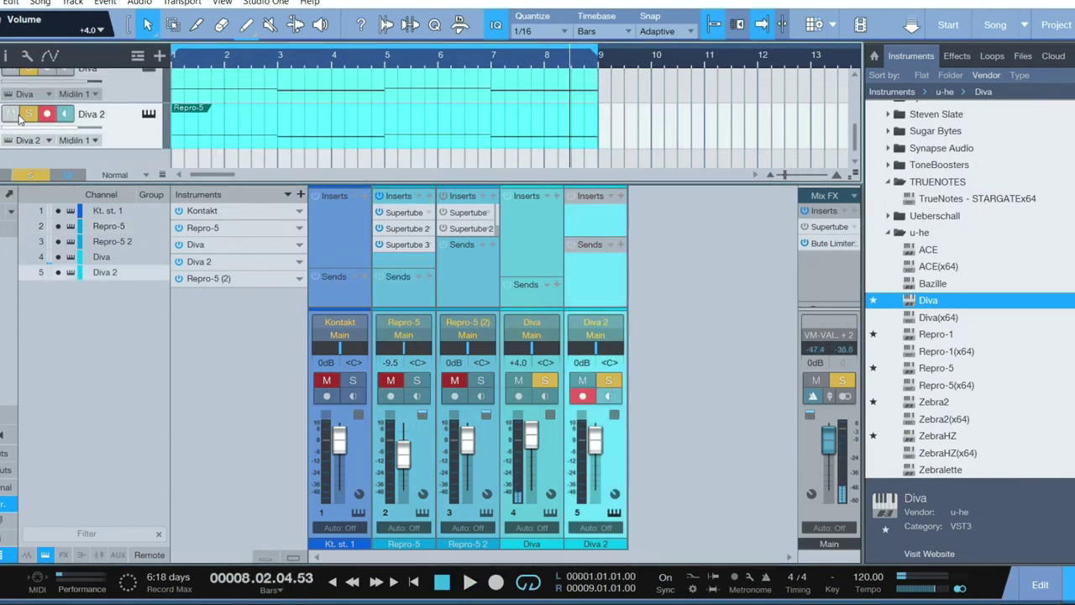
{"action": "left_click", "coordinate": [10, 71]}
{"action": "key", "text": "comma"}
{"action": "key", "text": "space"}
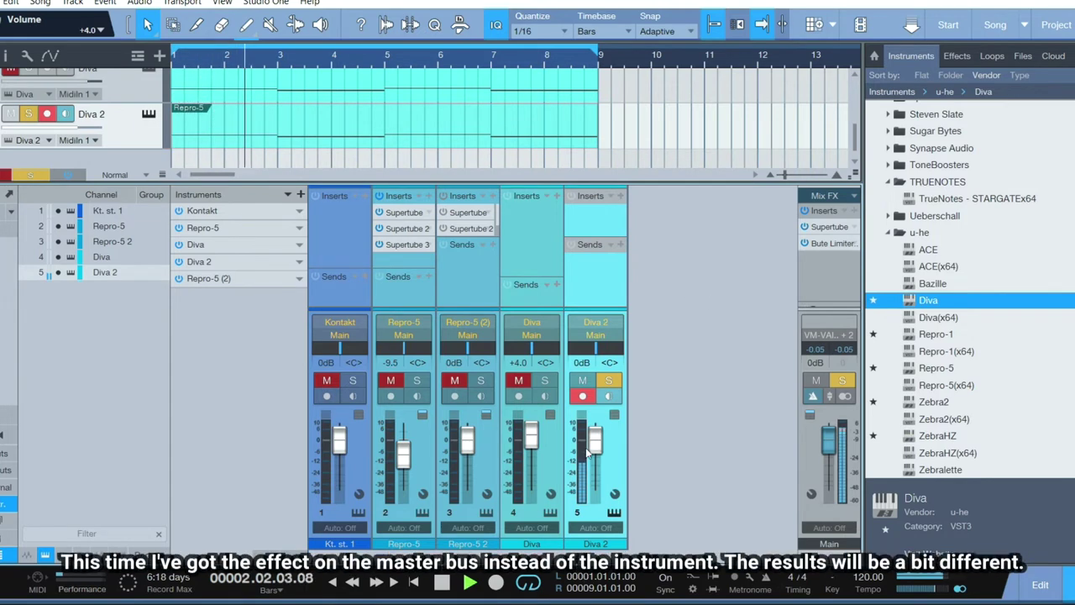
{"action": "left_click_drag", "start_coordinate": [595, 438], "coordinate": [594, 467]}
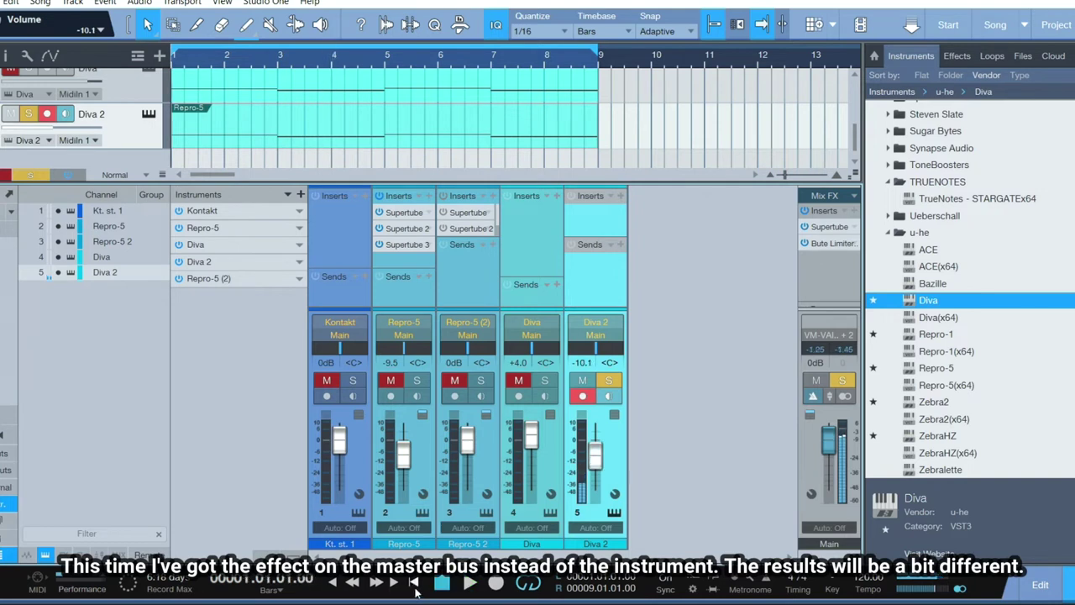
{"action": "scroll", "coordinate": [598, 458], "scroll_direction": "down", "scroll_amount": 2}
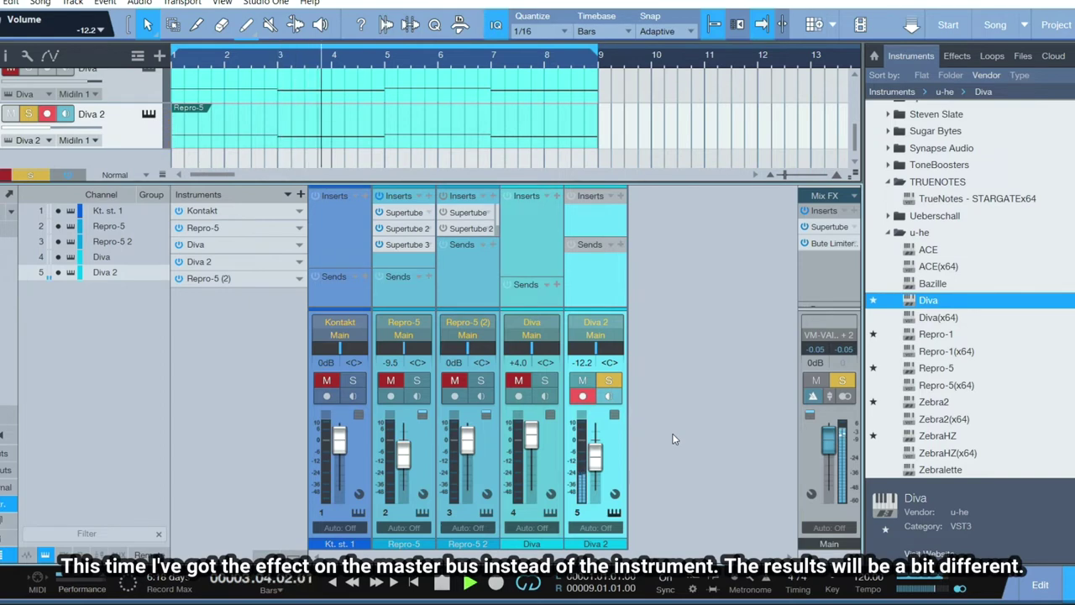
- Open the main bus Supertube and set plate voltage to 50 V, tube geometry to 1.00 and transconductance to 6.00 mOhm
{"action": "left_click", "coordinate": [832, 226]}
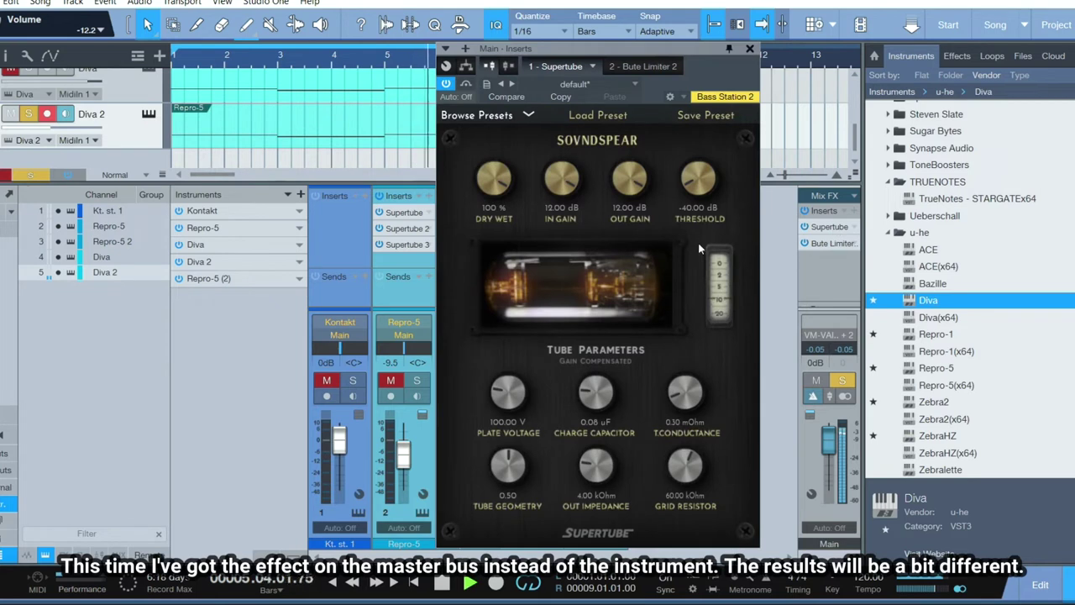
{"action": "left_click_drag", "start_coordinate": [513, 418], "coordinate": [515, 423]}
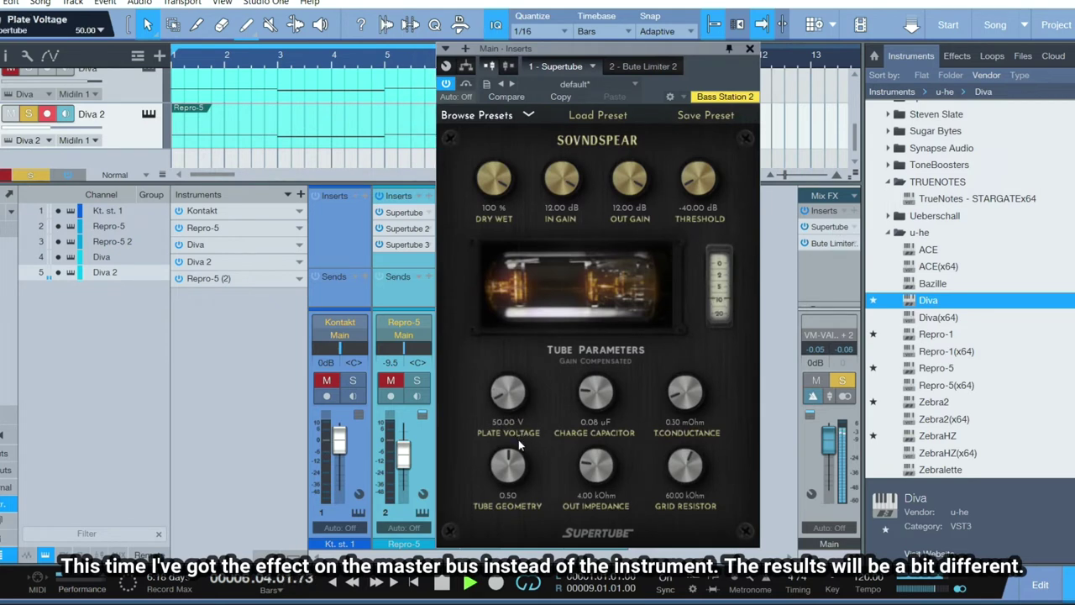
{"action": "left_click_drag", "start_coordinate": [509, 477], "coordinate": [505, 437]}
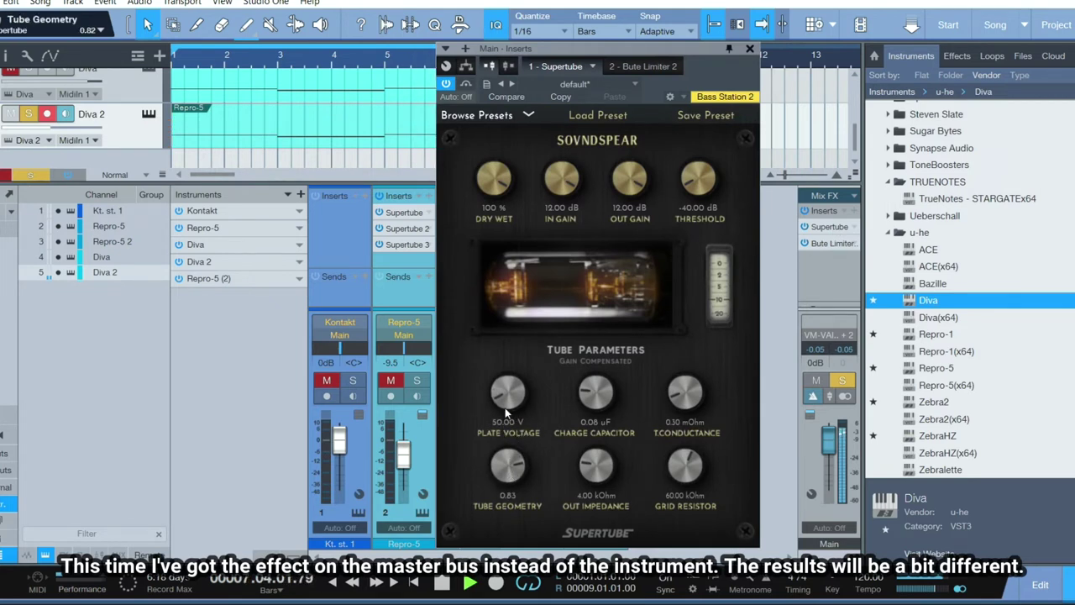
{"action": "left_click_drag", "start_coordinate": [677, 401], "coordinate": [692, 276]}
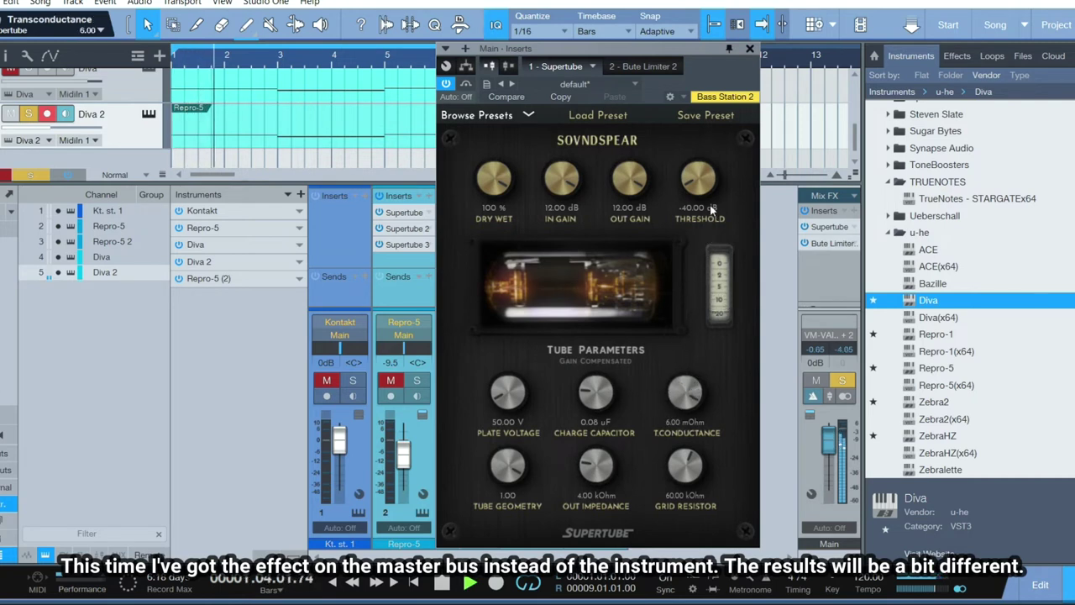
- Set the main bus Supertube's output impedance to 1.00 kOhm, grid resistor to 100 kOhm, transconductance to 0.10 mOhm and tube geometry to 0.00
{"action": "left_click_drag", "start_coordinate": [595, 470], "coordinate": [616, 508]}
{"action": "left_click_drag", "start_coordinate": [684, 393], "coordinate": [684, 447]}
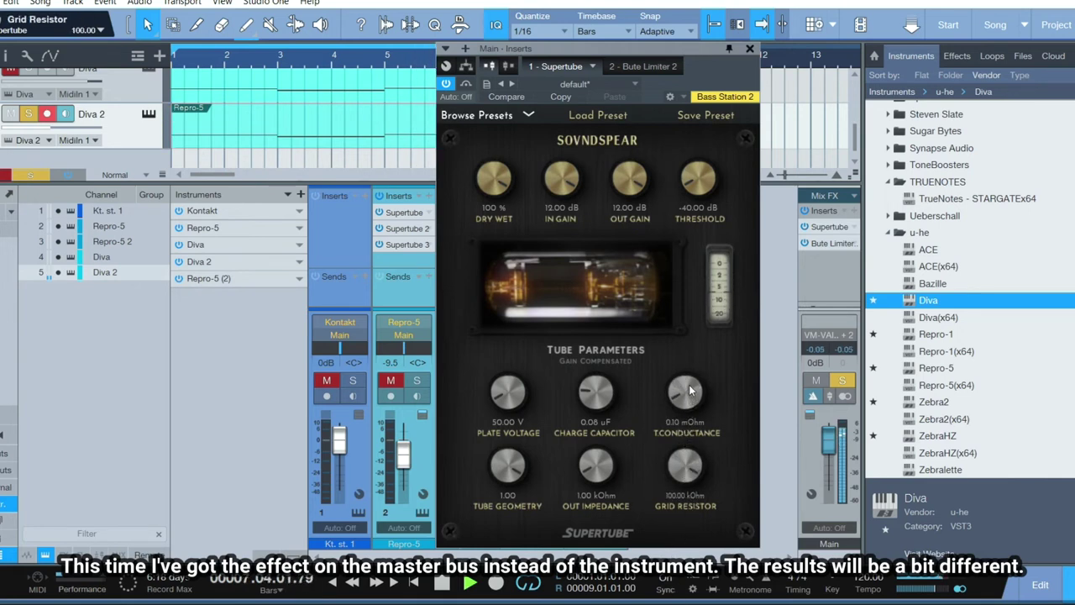
{"action": "left_click_drag", "start_coordinate": [522, 468], "coordinate": [514, 519]}
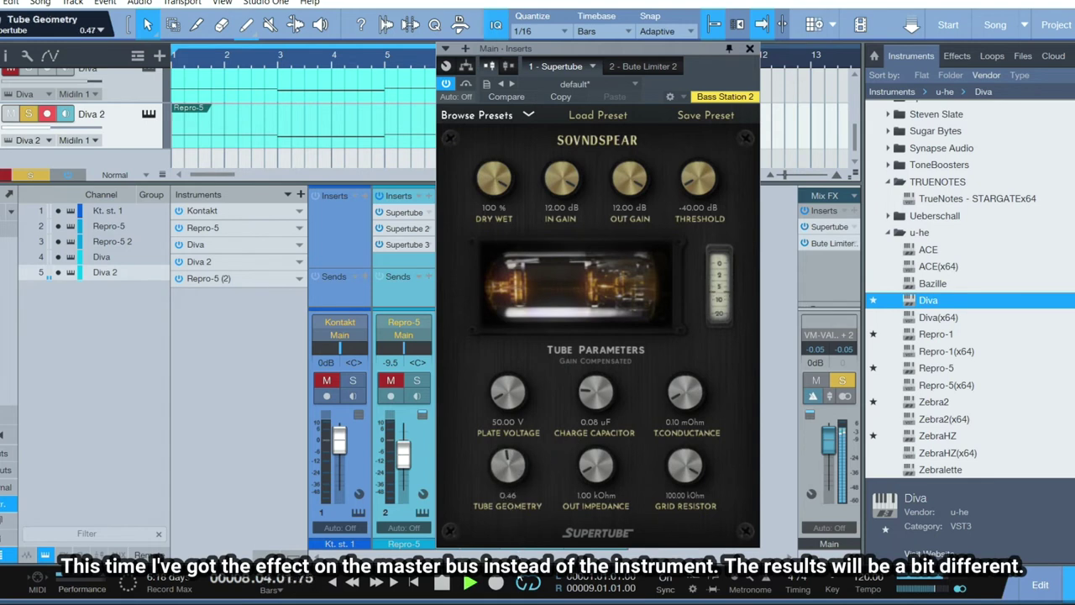
{"action": "left_click_drag", "start_coordinate": [507, 467], "coordinate": [510, 550]}
- Set the main bus Supertube's plate voltage to 292.88 V, charge capacitor to 0.50 uF and input gain to 0.17 dB
{"action": "left_click_drag", "start_coordinate": [511, 414], "coordinate": [524, 262]}
{"action": "left_click_drag", "start_coordinate": [596, 393], "coordinate": [603, 270]}
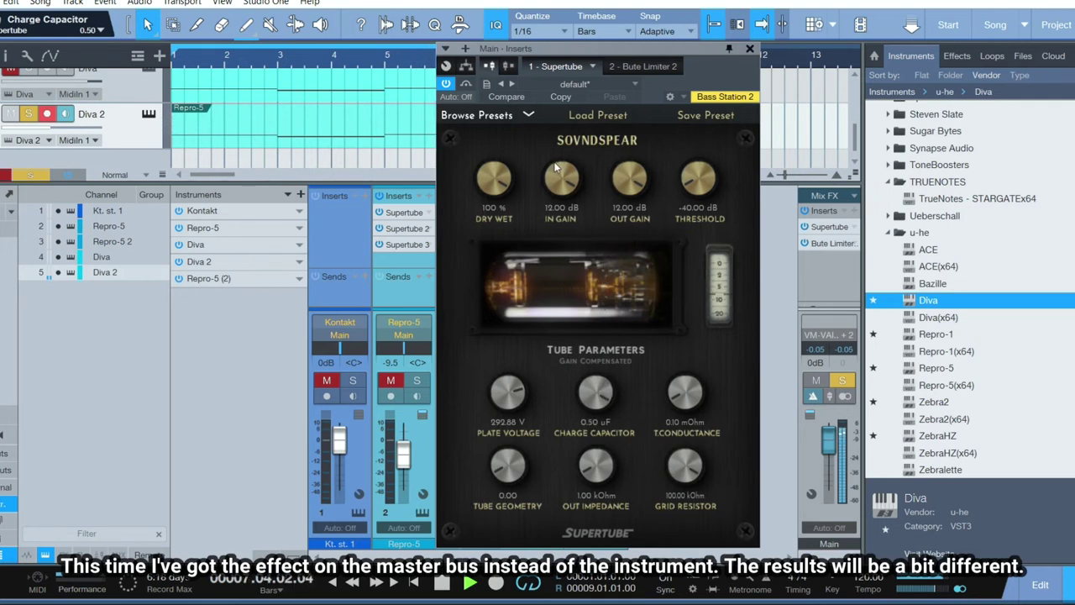
{"action": "left_click_drag", "start_coordinate": [560, 175], "coordinate": [561, 194]}
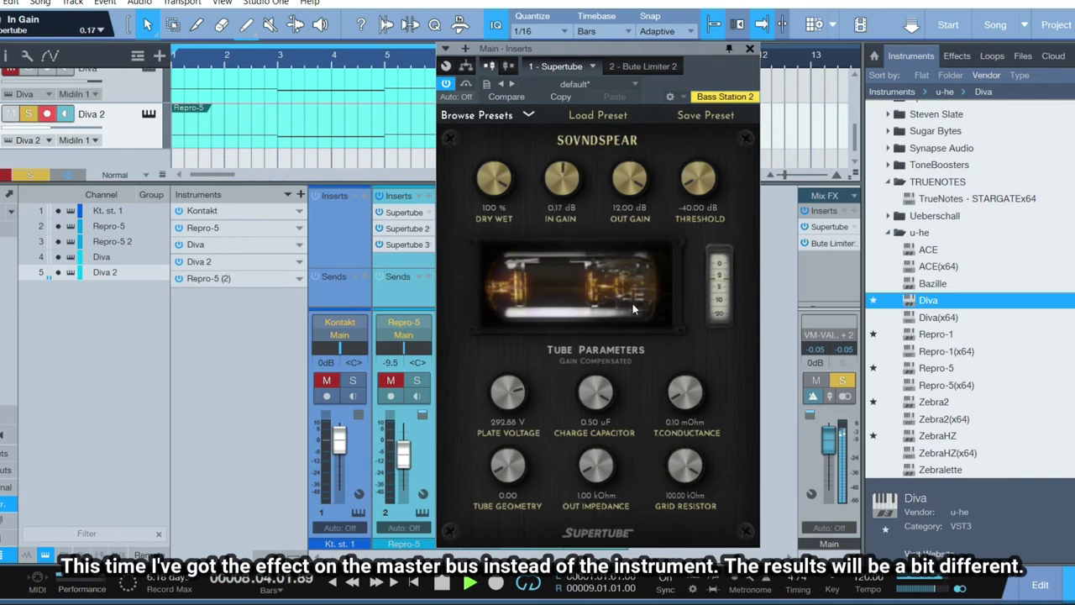
- Restart playback and sweep the main bus Supertube's threshold upward, returning it to -40.00 dB
{"action": "key", "text": "space"}
{"action": "key", "text": "space"}
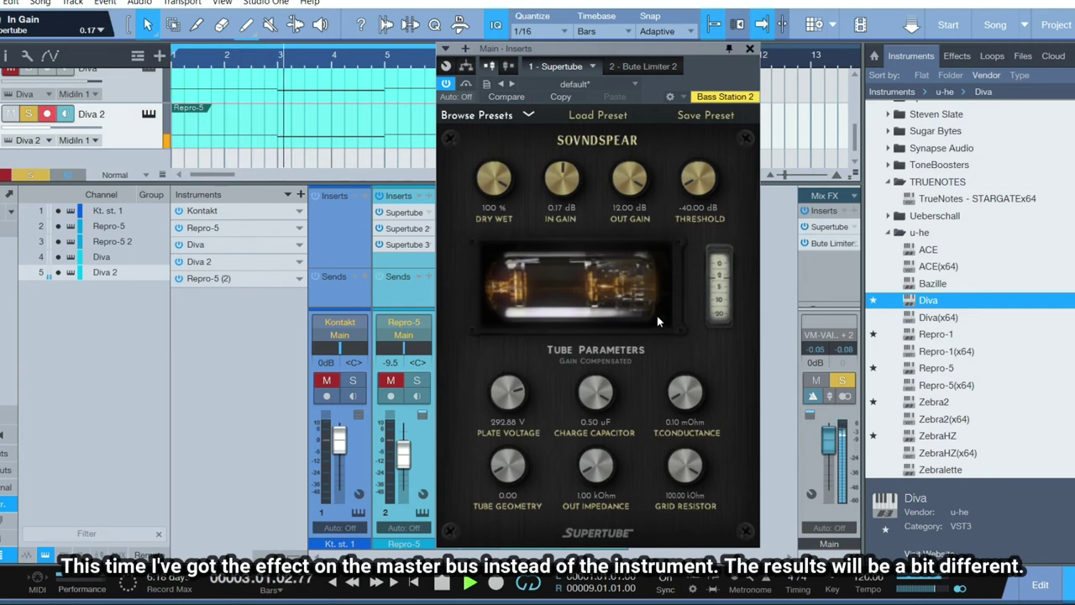
{"action": "left_click_drag", "start_coordinate": [698, 178], "coordinate": [697, 128]}
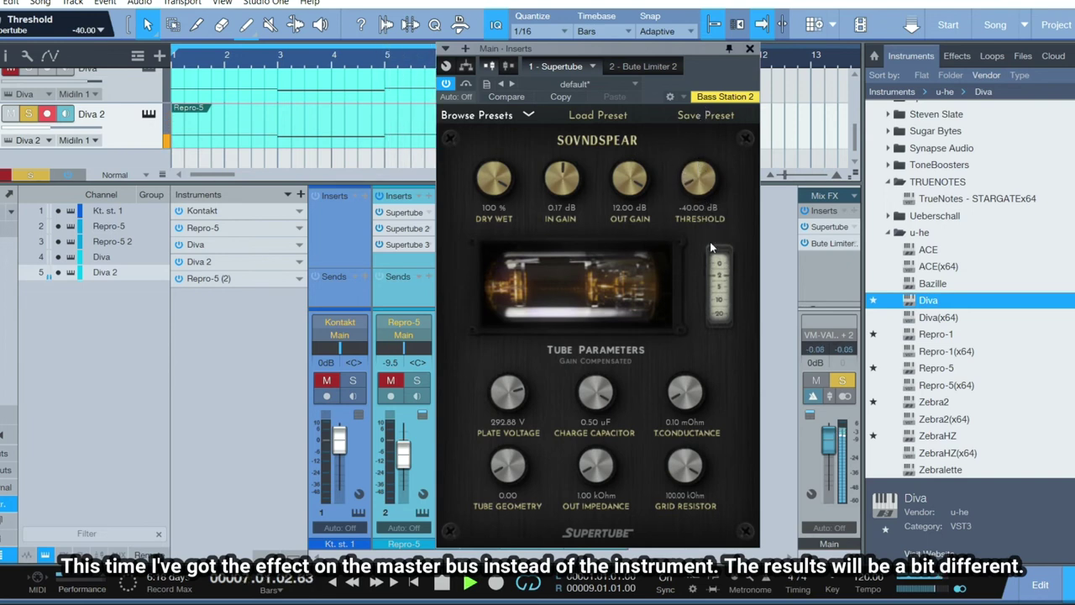
- Set the main bus Supertube's tube geometry to 1.00, transconductance to 5.58 mOhm, grid resistor to 1.00 kOhm and output impedance to 20 kOhm
{"action": "left_click_drag", "start_coordinate": [517, 474], "coordinate": [518, 472]}
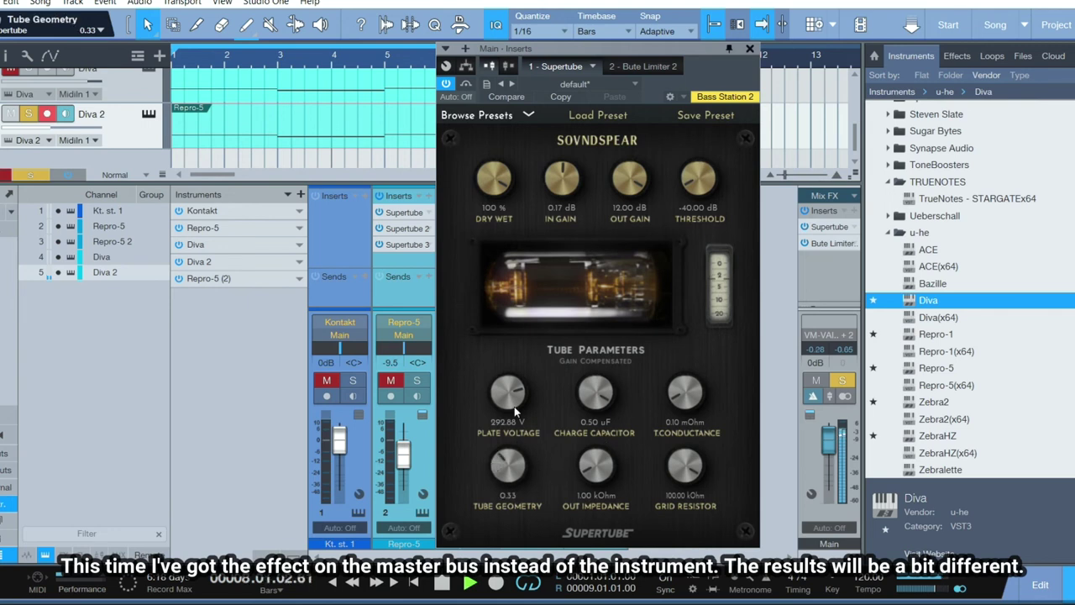
{"action": "left_click_drag", "start_coordinate": [669, 391], "coordinate": [689, 273]}
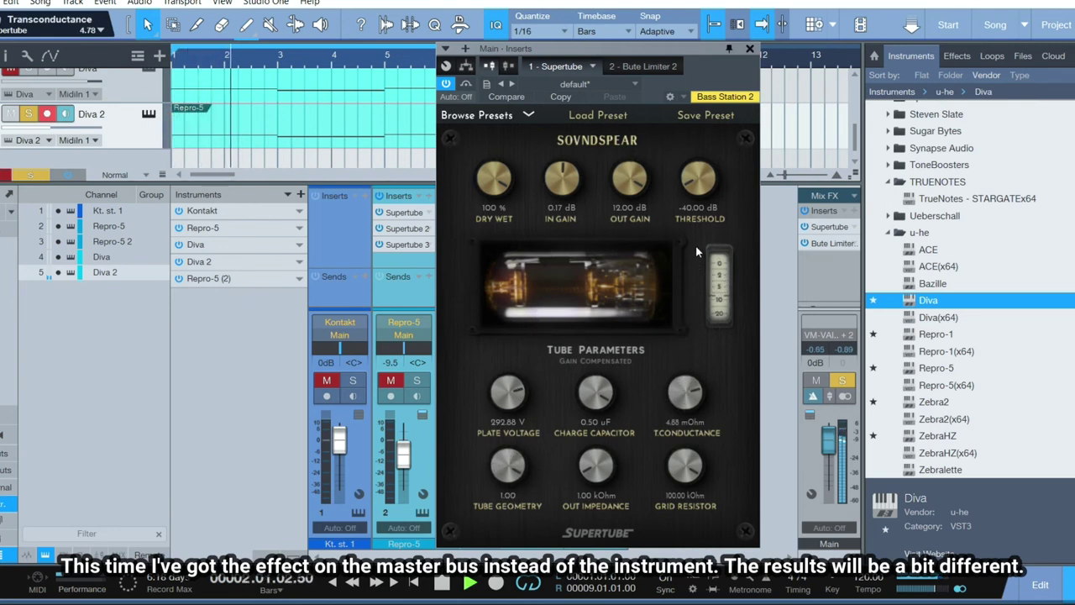
{"action": "left_click_drag", "start_coordinate": [674, 450], "coordinate": [617, 526]}
{"action": "left_click_drag", "start_coordinate": [596, 466], "coordinate": [596, 386]}
{"action": "left_click_drag", "start_coordinate": [681, 469], "coordinate": [606, 365]}
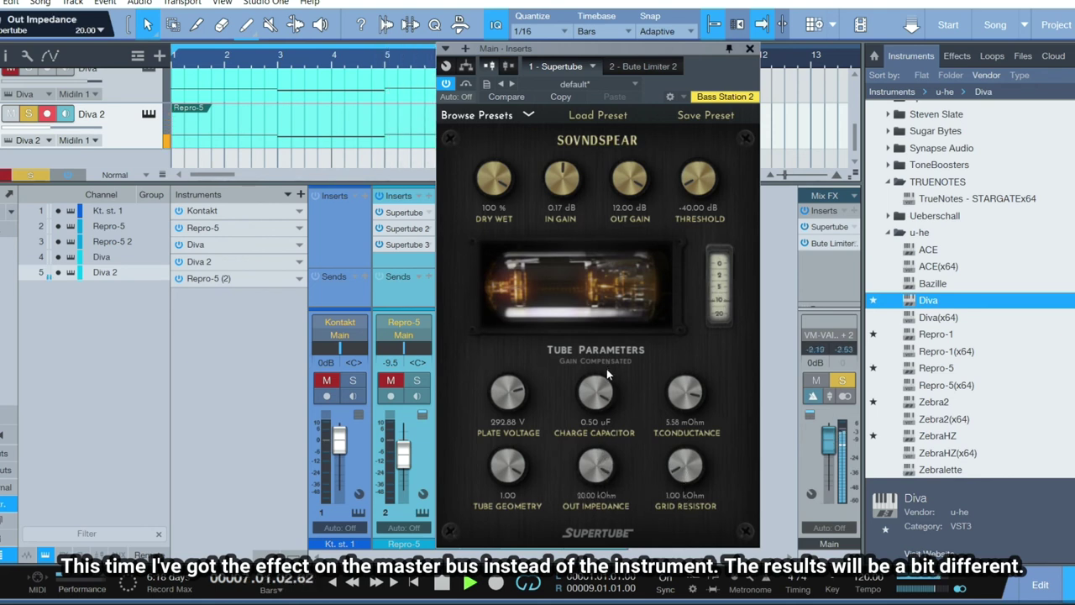
- Lower the main bus Supertube's output impedance to 1.00 kOhm, charge capacitor to 0.01 uF and plate voltage to 50 V
{"action": "left_click_drag", "start_coordinate": [606, 369], "coordinate": [615, 470]}
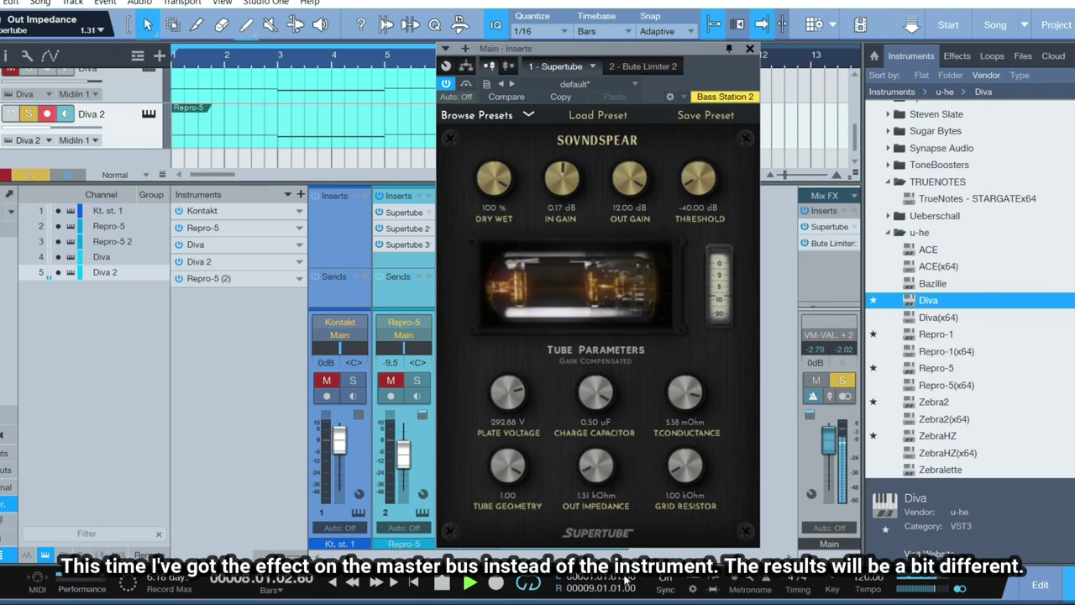
{"action": "left_click_drag", "start_coordinate": [605, 395], "coordinate": [611, 464]}
{"action": "left_click_drag", "start_coordinate": [617, 506], "coordinate": [619, 525]}
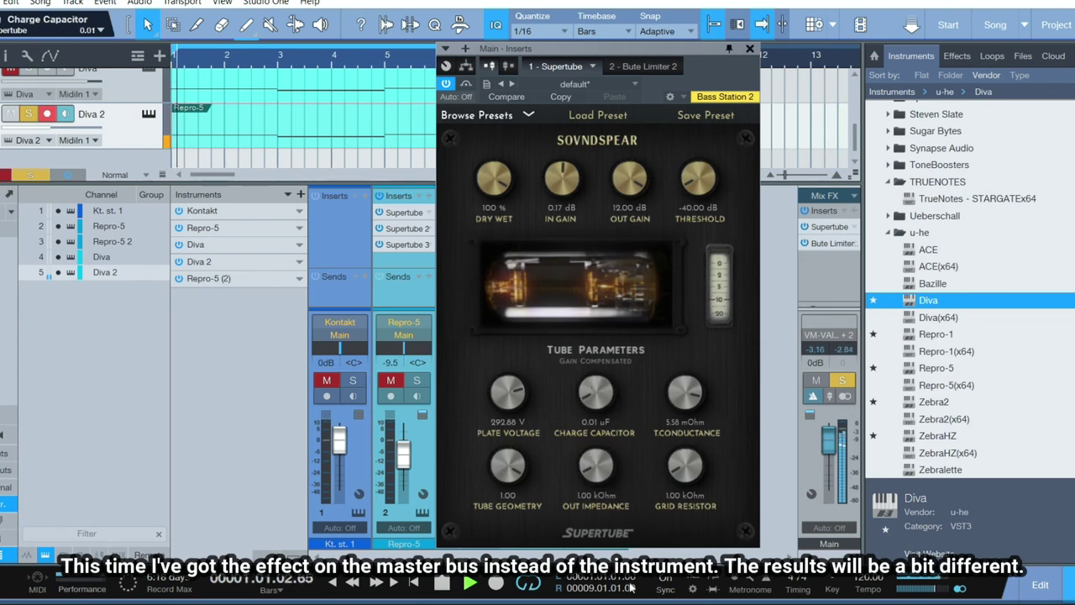
{"action": "left_click_drag", "start_coordinate": [494, 407], "coordinate": [522, 555]}
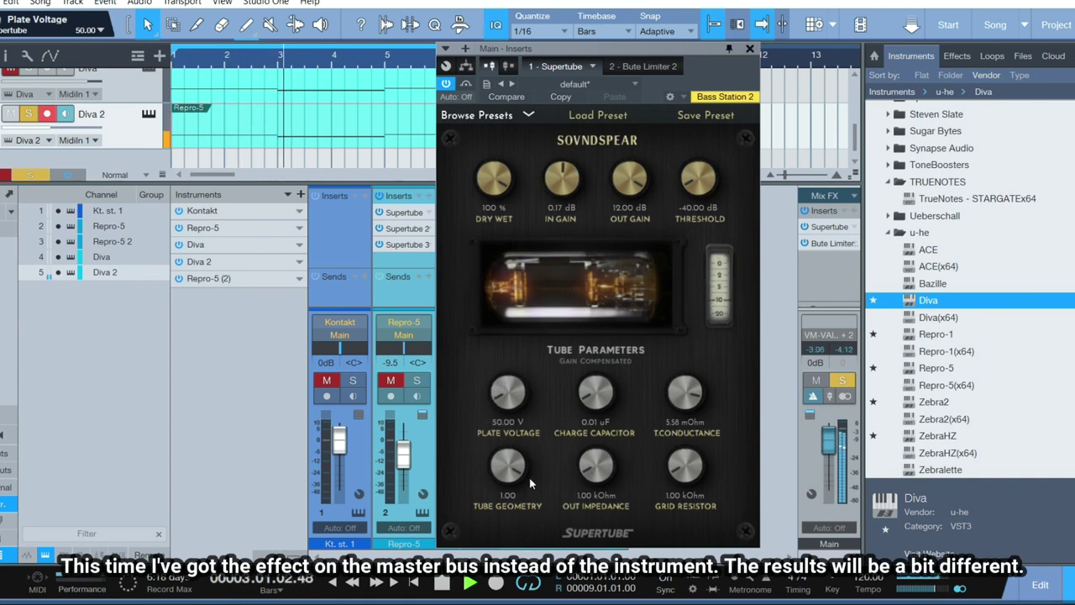
- Set the main bus Supertube's charge capacitor to 0.50 uF and output impedance to 20 kOhm, and raise the grid resistor
{"action": "left_click_drag", "start_coordinate": [595, 394], "coordinate": [617, 214]}
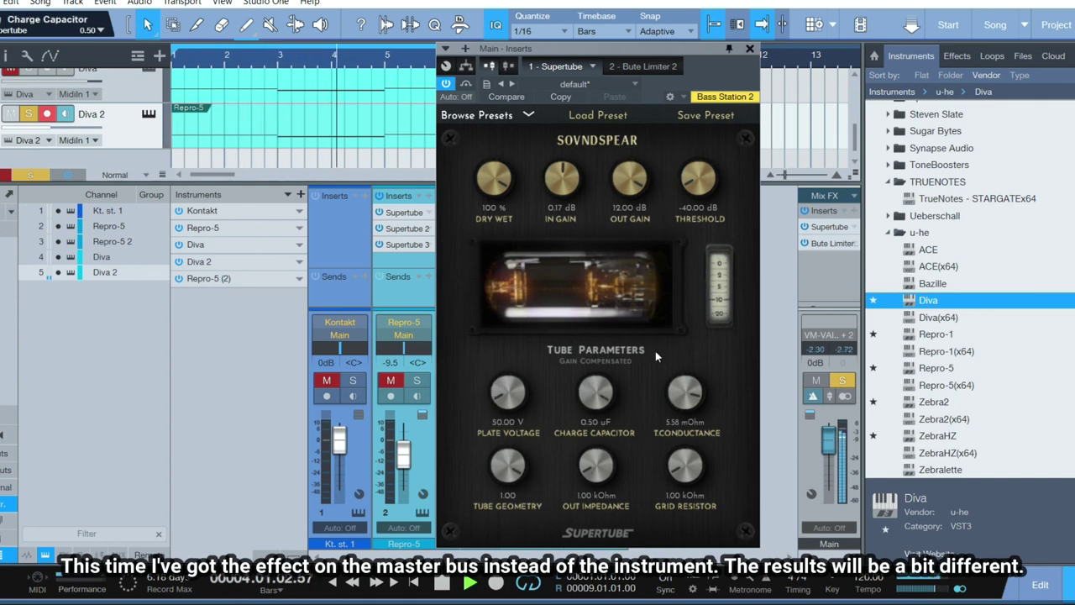
{"action": "left_click_drag", "start_coordinate": [595, 466], "coordinate": [616, 224]}
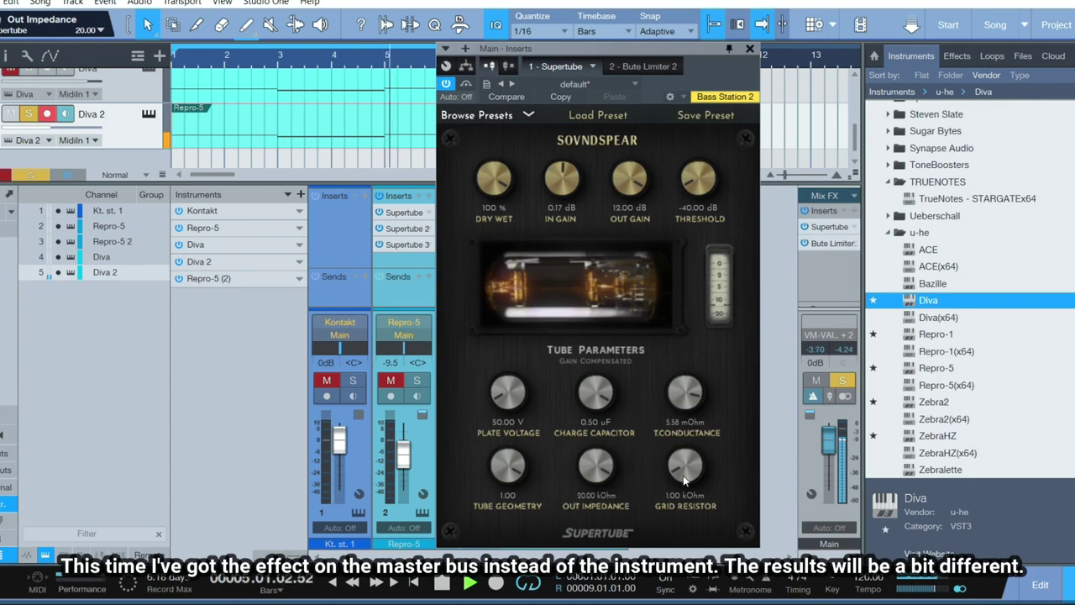
{"action": "left_click_drag", "start_coordinate": [685, 467], "coordinate": [688, 313]}
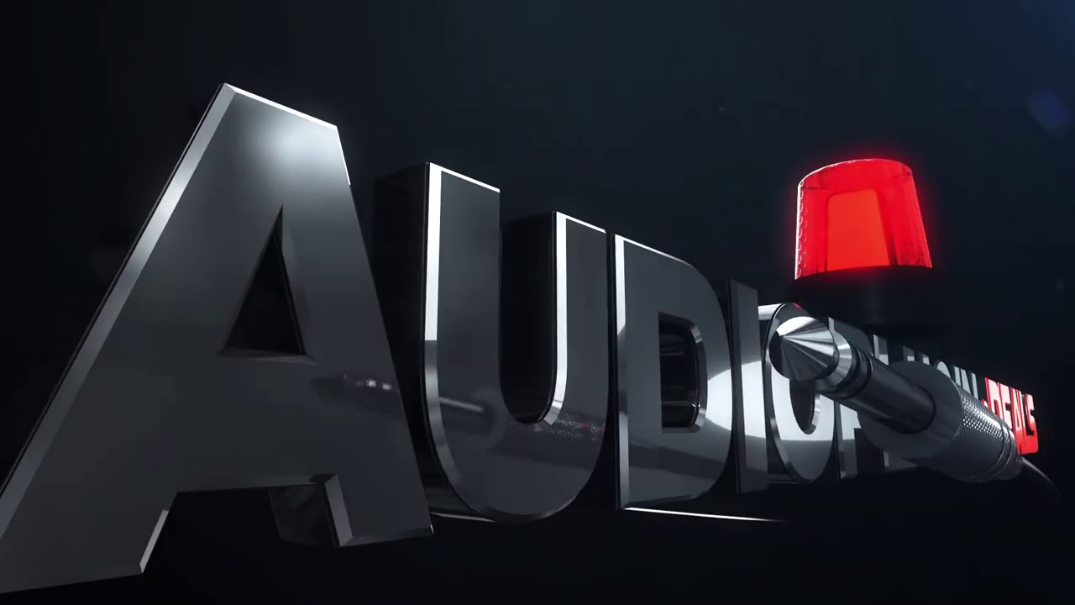